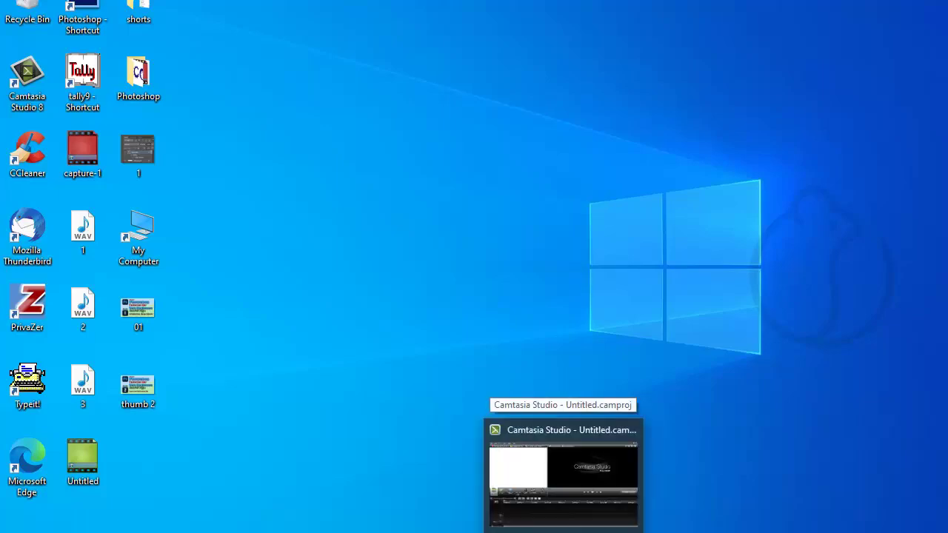
Step: Restore the Photoshop CS6 window showing the chocolate photo DSC_0266.jpg from the taskbar
left_click(526, 482)
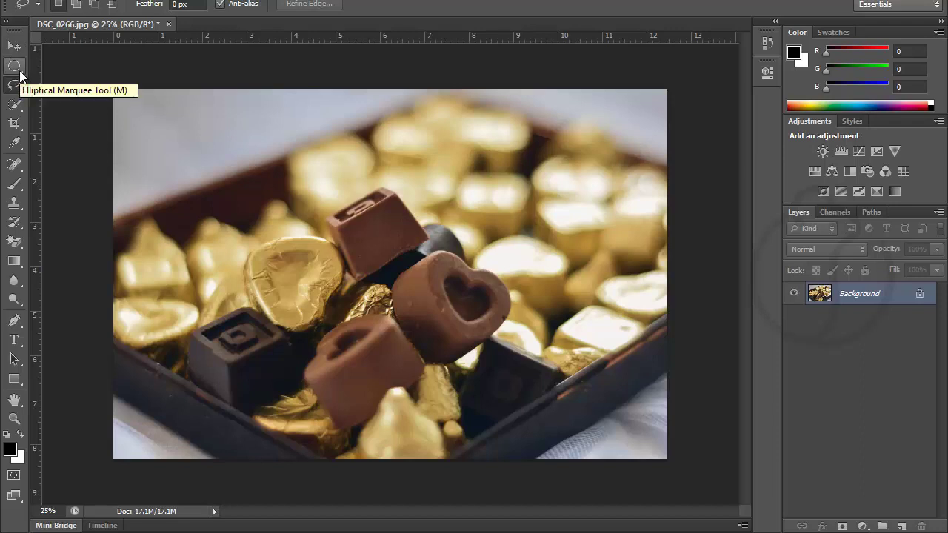
Step: Review the Marquee, Lasso and Quick Selection/Magic Wand tool variants in their flyouts
left_click(20, 71)
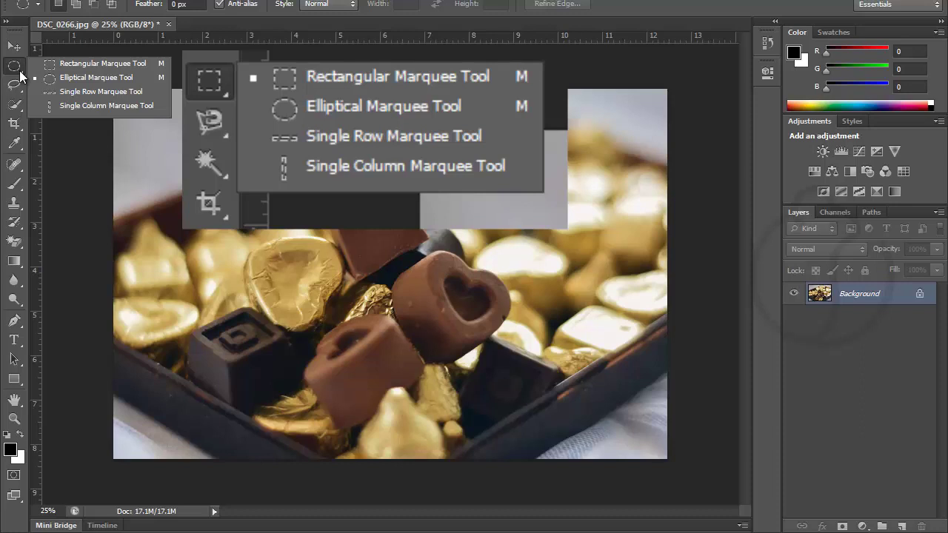
left_click(23, 95)
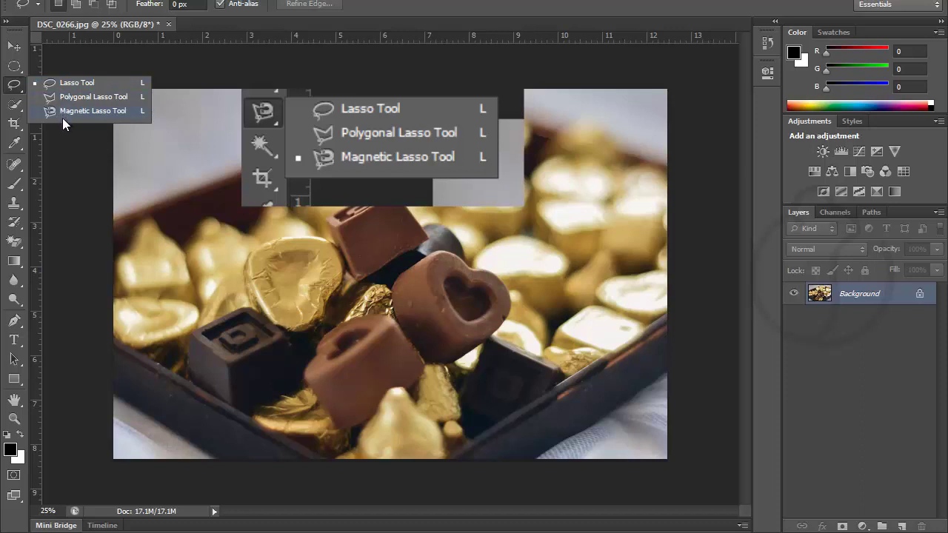
left_click(22, 110)
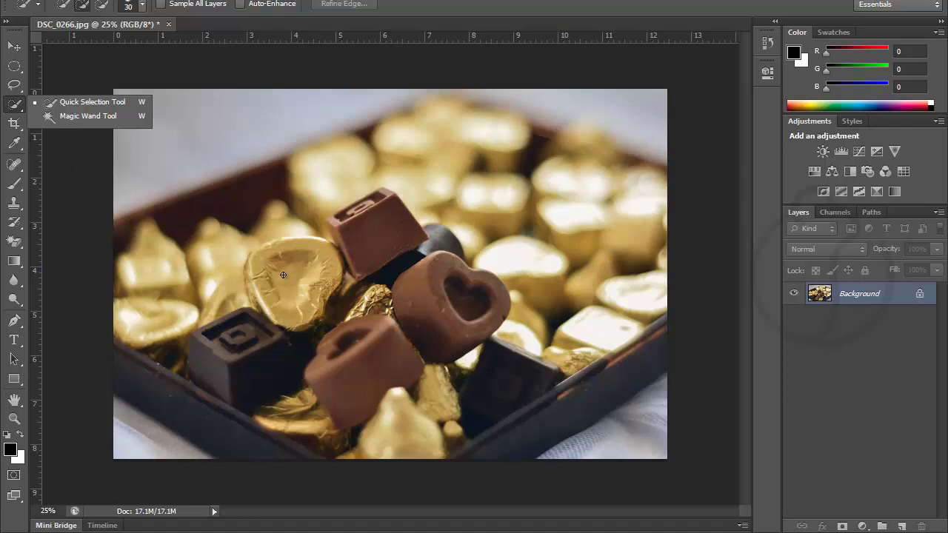
Step: Choose the Rectangular Marquee Tool from the marquee flyout
left_click(300, 65)
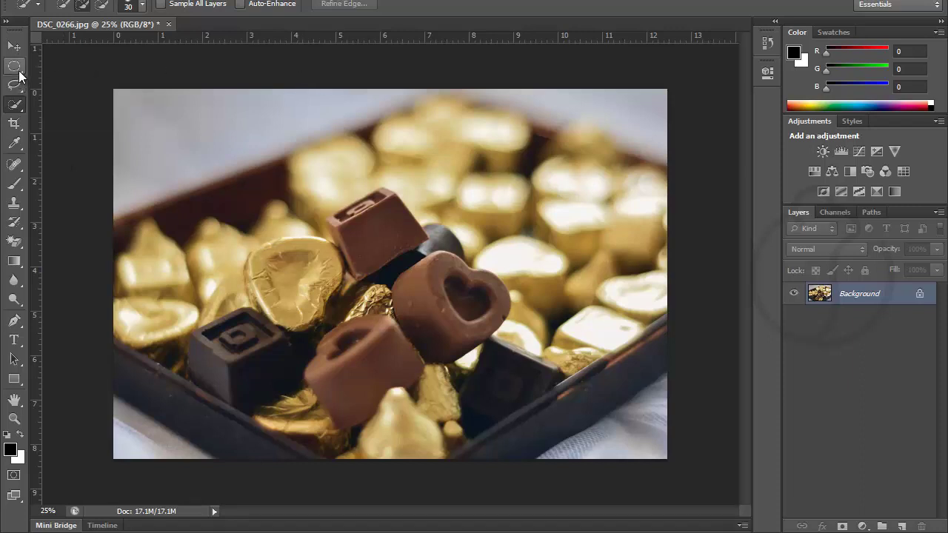
left_click(18, 70)
left_click(86, 65)
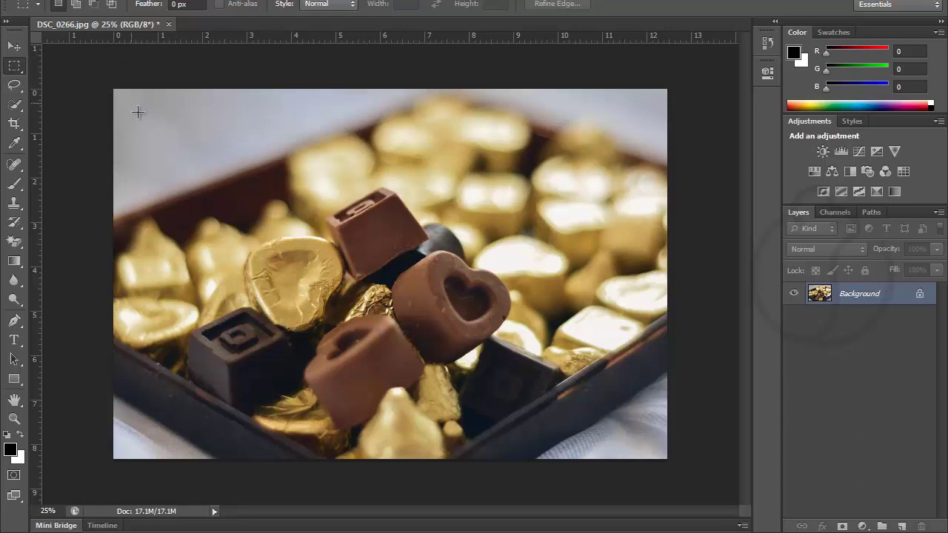
Step: Draw a rectangle just inside the photo's edges and invert it with Select > Inverse
mouse_move(131, 103)
left_mouse_down()
mouse_move(531, 412)
mouse_move(652, 446)
left_mouse_up()
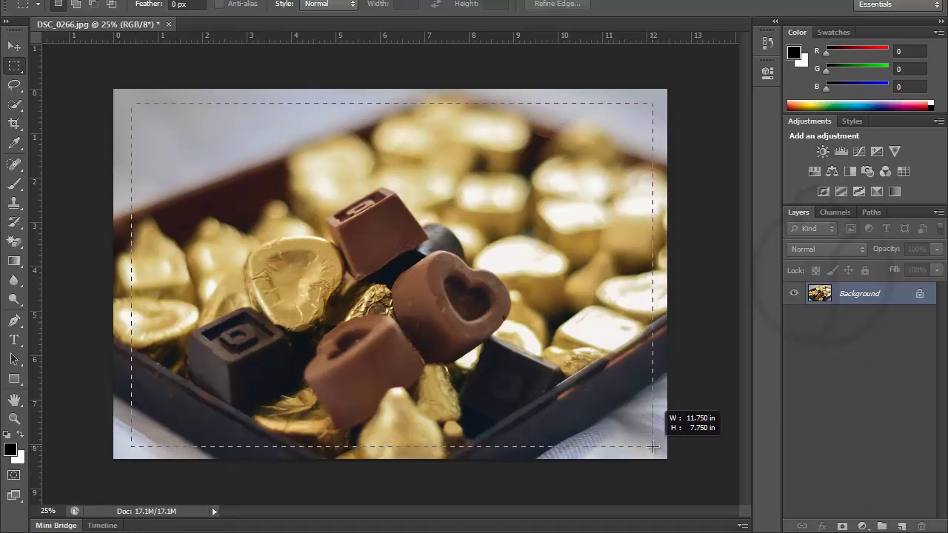
left_click_drag(652, 447, 652, 447)
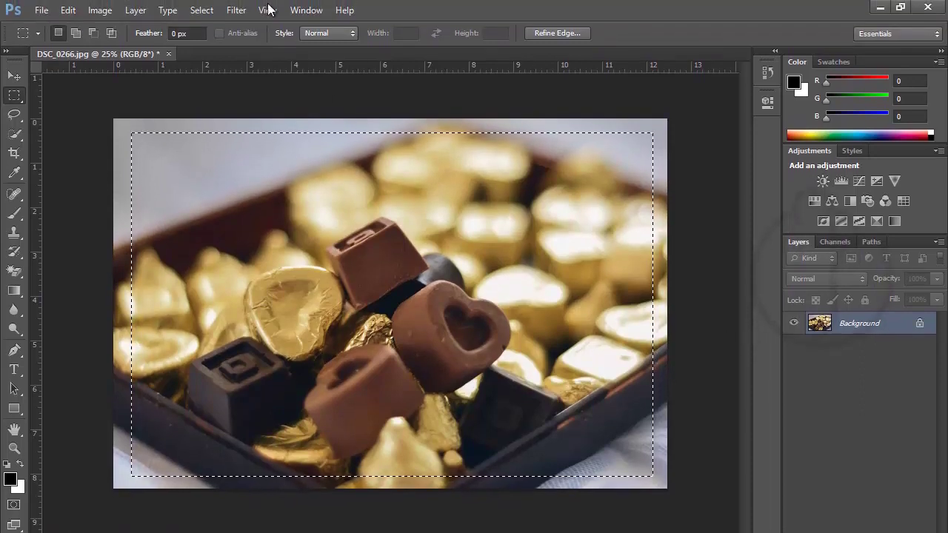
left_click(203, 10)
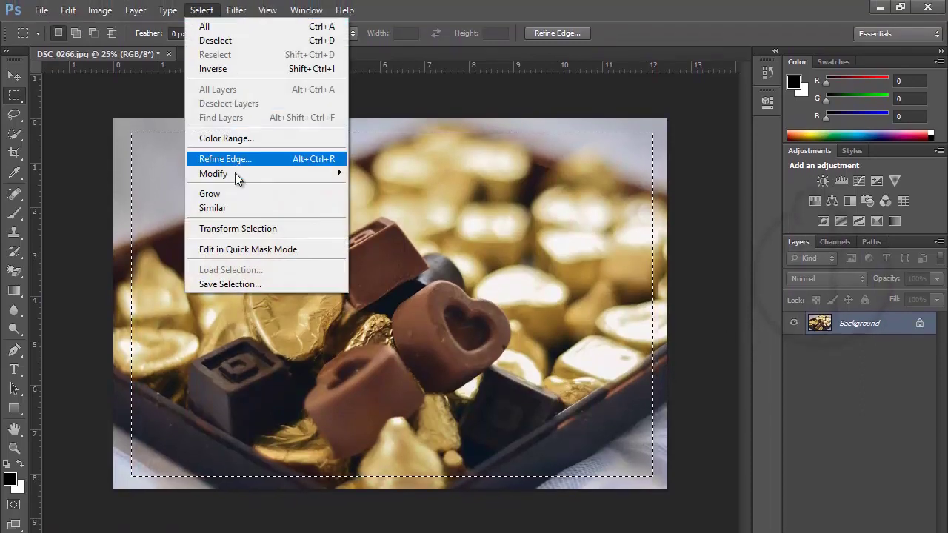
left_click(274, 69)
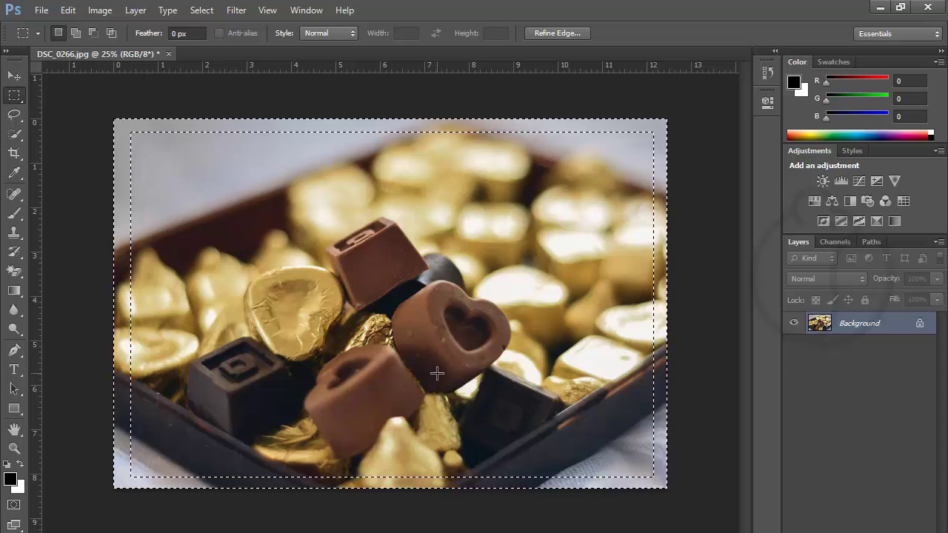
Step: Fill the border selection with White via Shift+F5, then deselect
key("shift+F5")
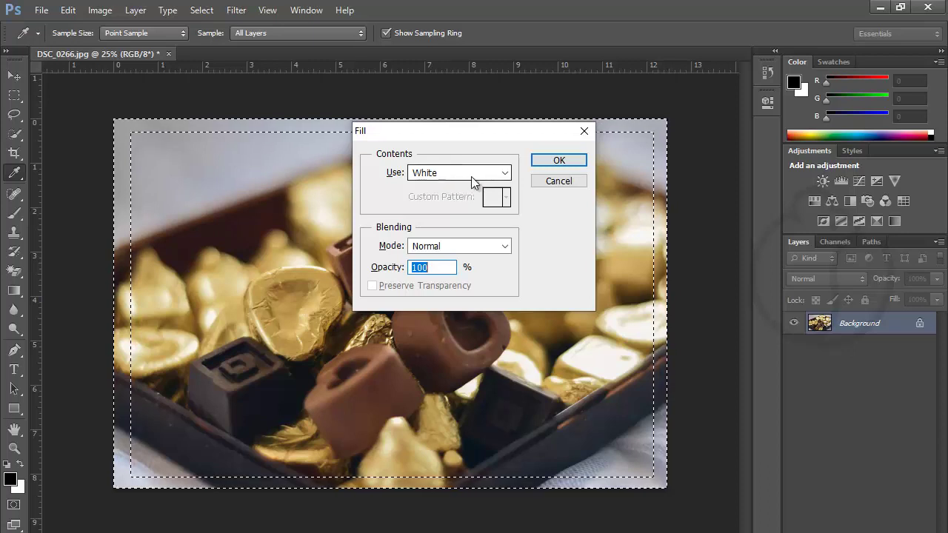
left_click(565, 156)
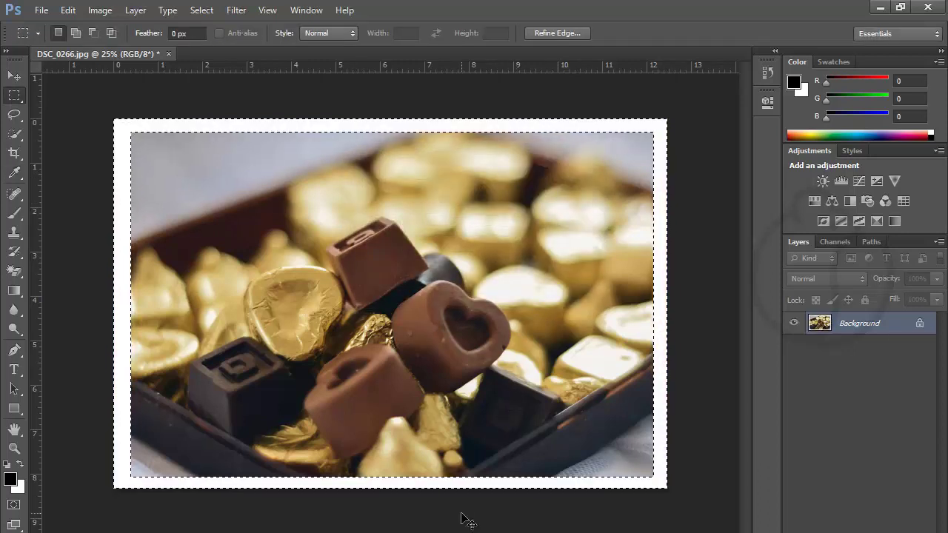
key("ctrl+d")
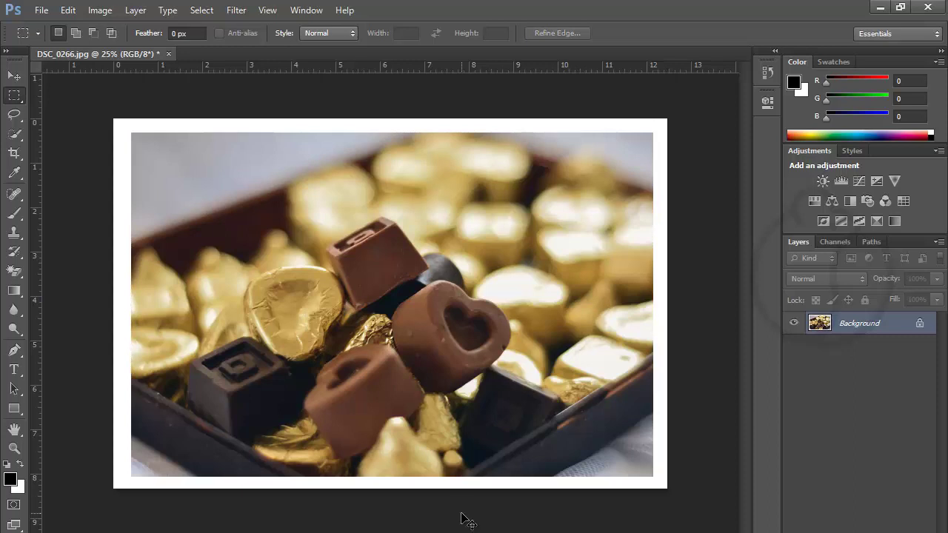
Step: Undo the white border fill and clear the selection
key("ctrl+z")
key("ctrl+alt+z")
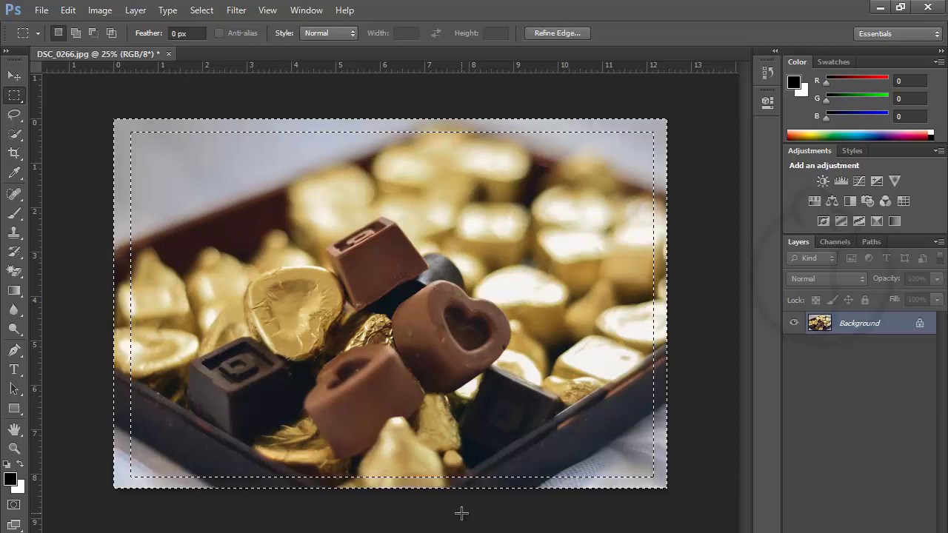
key("ctrl+d")
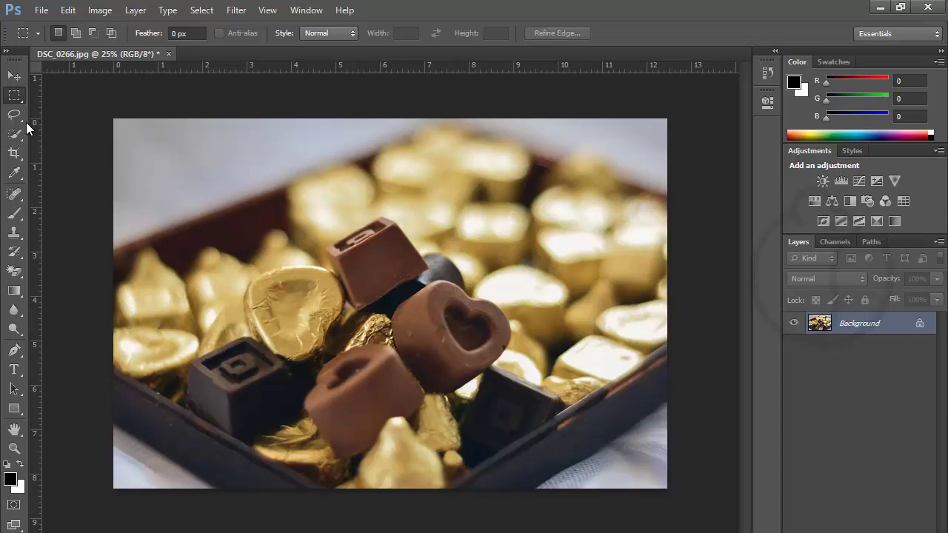
Step: Select a rectangle around the central chocolates, including the heart, and nudge it right and down
left_click_drag(174, 153, 417, 220)
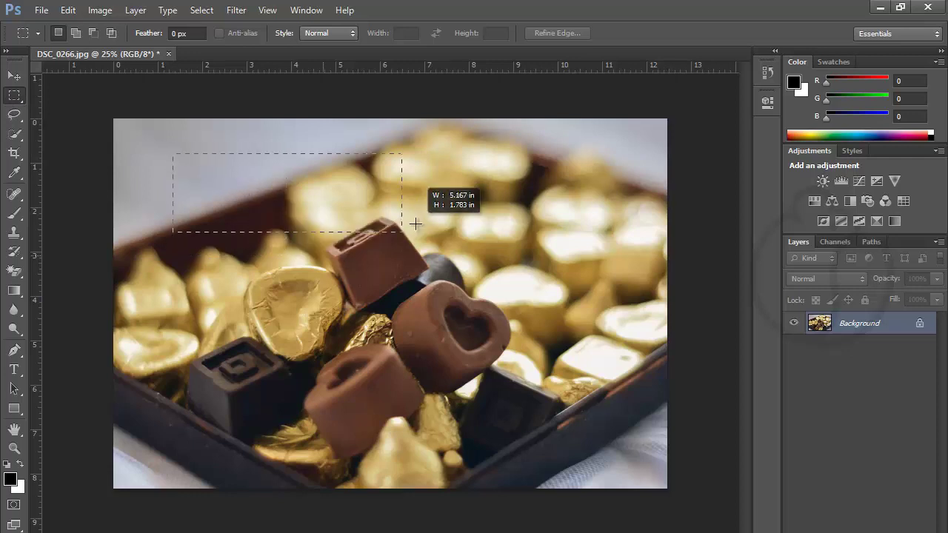
mouse_move(175, 265)
left_mouse_down()
mouse_move(490, 202)
mouse_move(535, 417)
left_mouse_up()
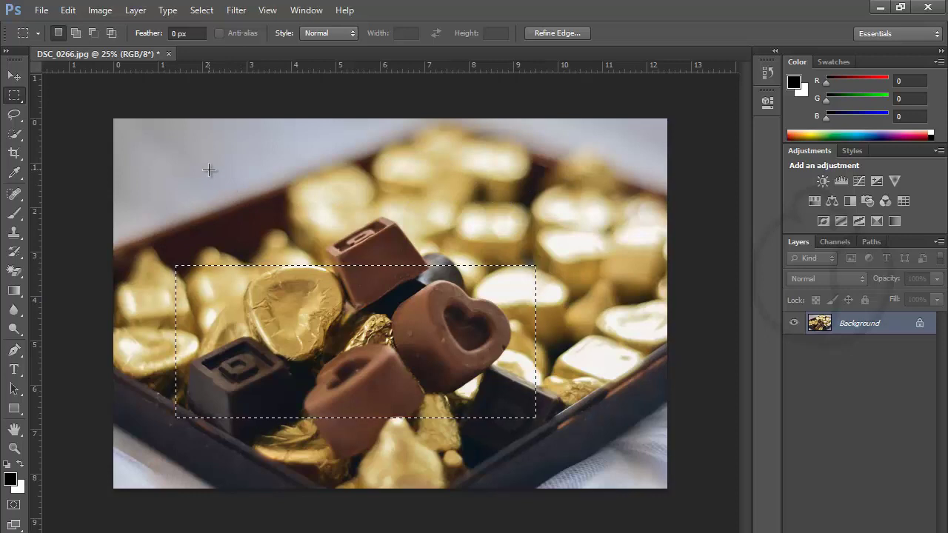
left_click(209, 170)
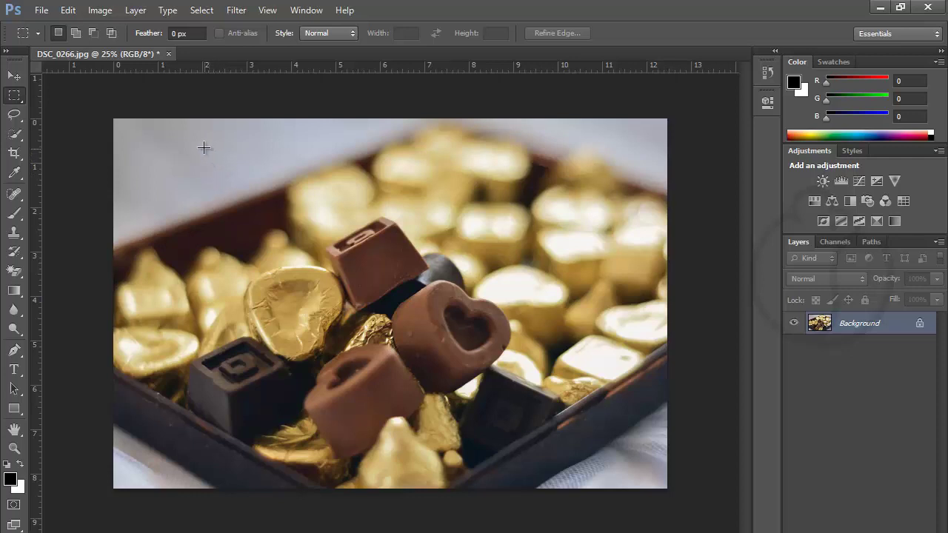
mouse_move(200, 160)
left_mouse_down()
mouse_move(496, 387)
mouse_move(561, 449)
mouse_move(567, 357)
mouse_move(546, 283)
mouse_move(632, 467)
left_mouse_up()
left_click_drag(378, 355, 389, 376)
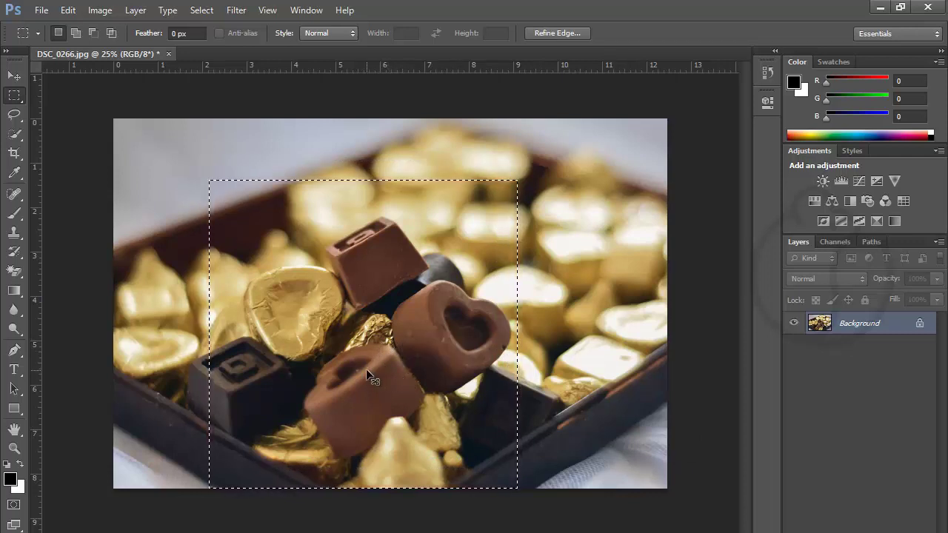
Step: Copy and paste the selected chocolates as a new Layer 1
left_click(68, 10)
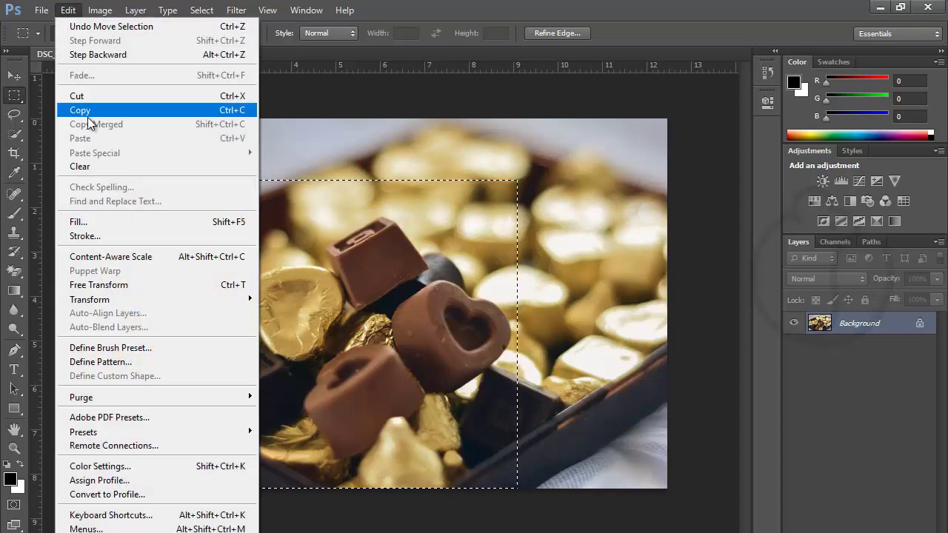
left_click(91, 111)
left_click(67, 10)
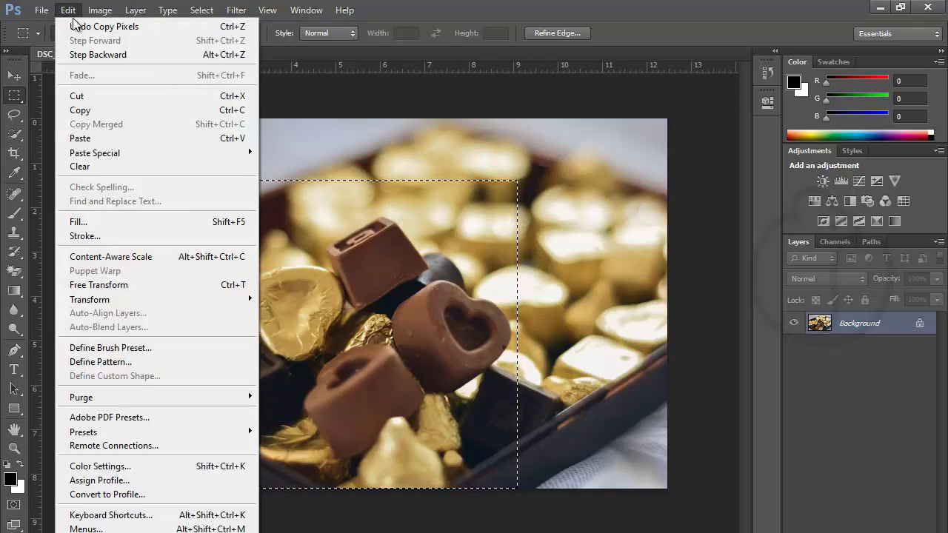
left_click(96, 139)
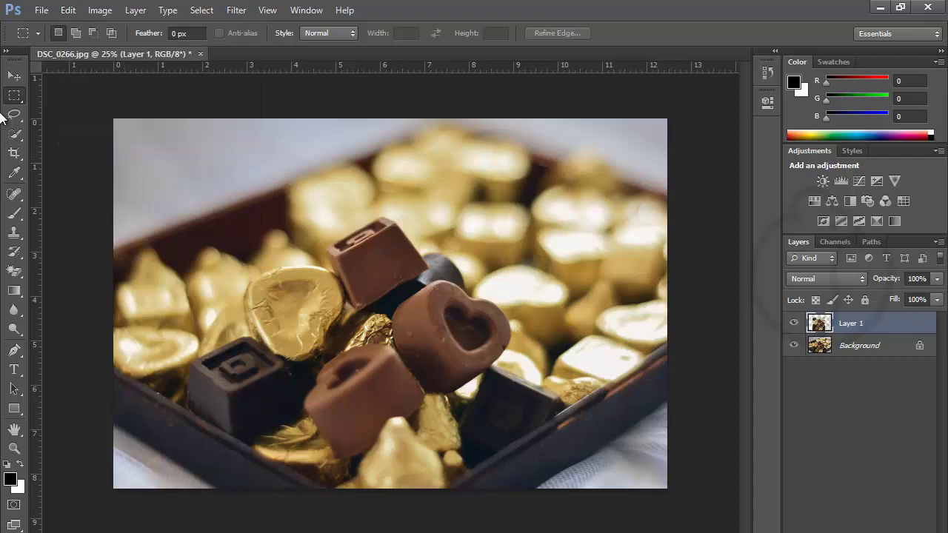
Step: With the Move tool active, hide and reshow the Background to view Layer 1 alone
left_click(19, 72)
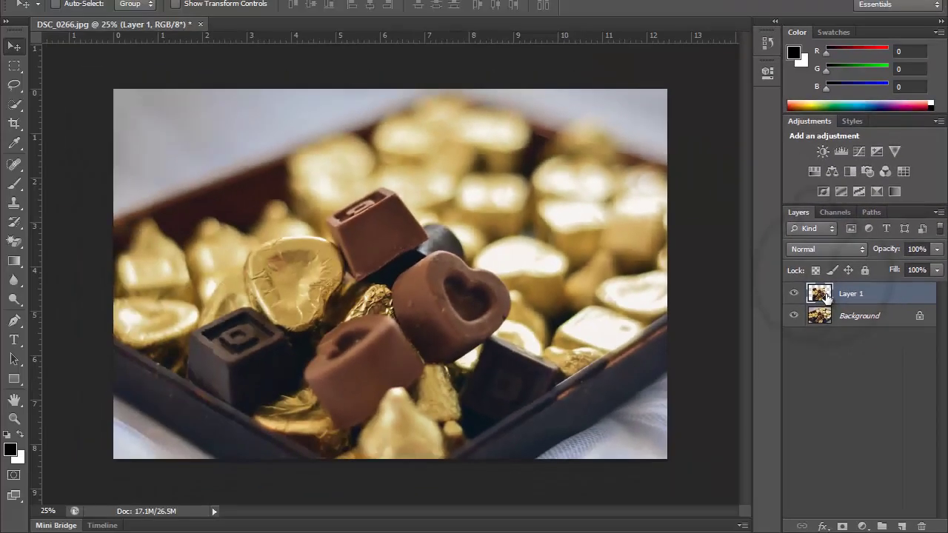
left_click(794, 317)
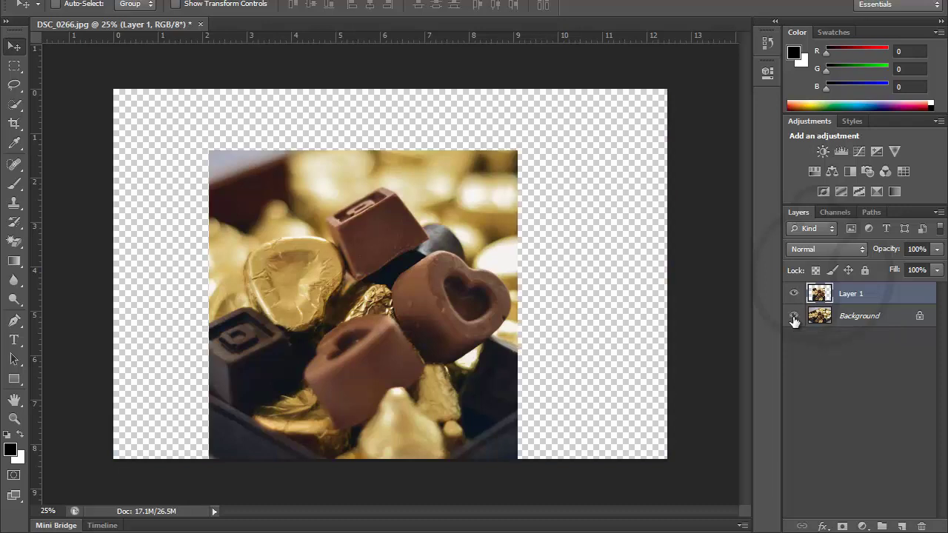
left_click(794, 317)
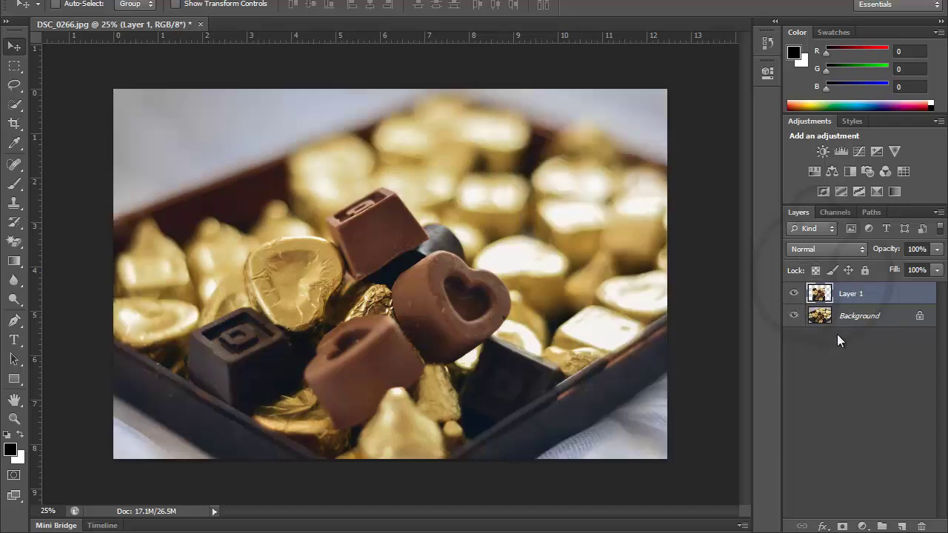
Step: Try moving the locked Background, then shift Layer 1's chocolate patch up and left
left_click(858, 323)
left_click_drag(419, 357, 411, 335)
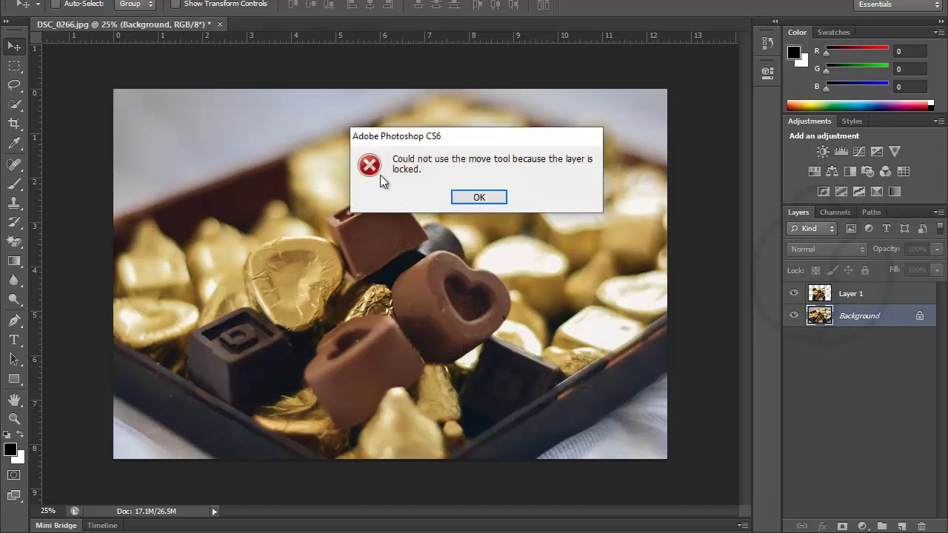
left_click(477, 196)
left_click_drag(364, 360, 390, 339)
left_click(494, 203)
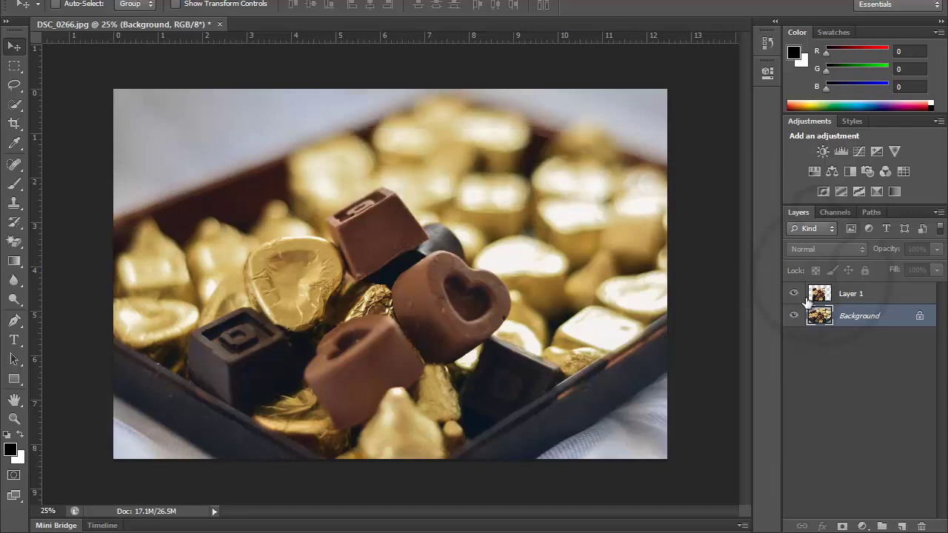
left_click(870, 294)
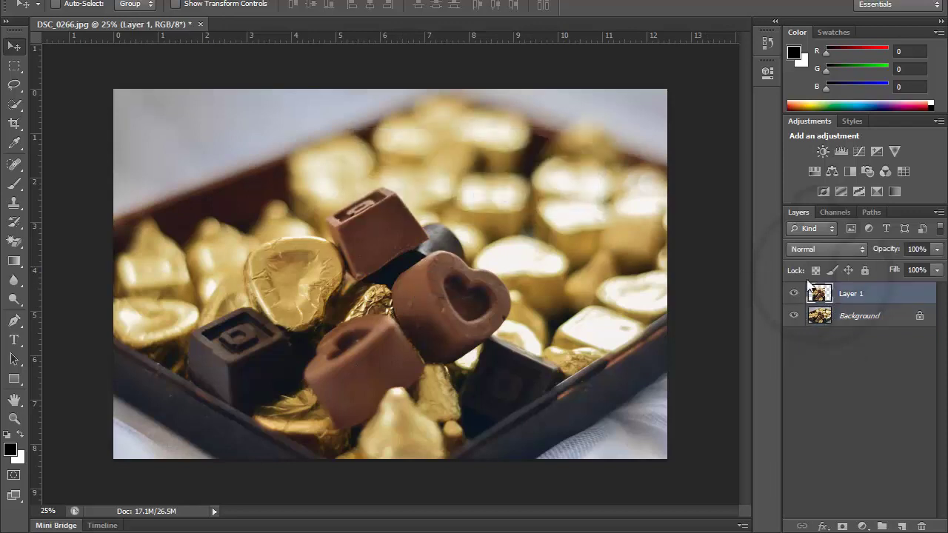
mouse_move(443, 305)
left_mouse_down()
mouse_move(497, 222)
mouse_move(404, 278)
left_mouse_up()
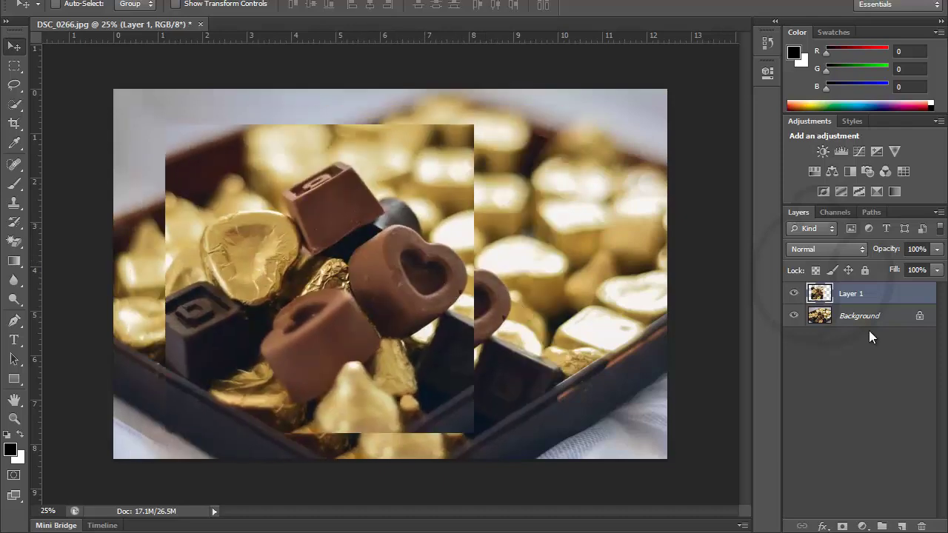
left_click(861, 317)
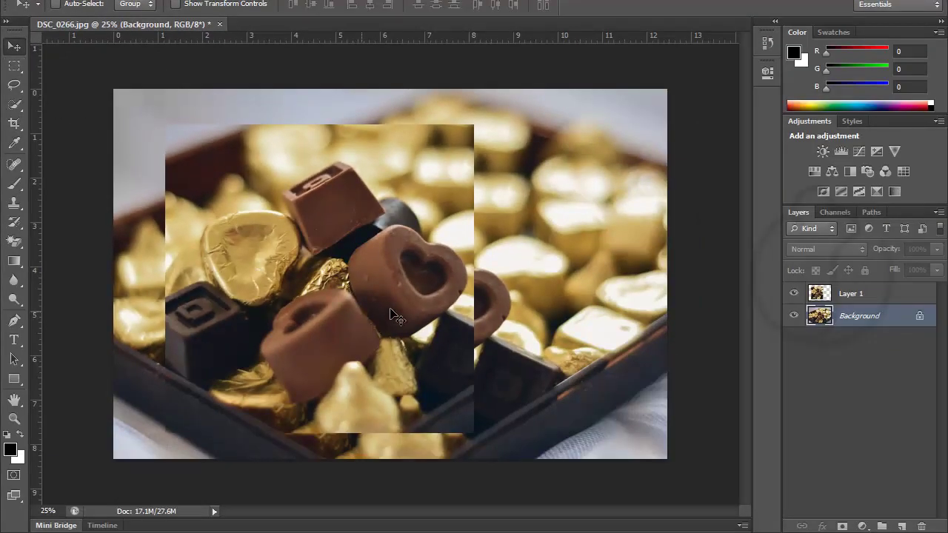
Step: Pick Layer 1 from the canvas layer picker and drag its patch to the right
right_click(522, 273)
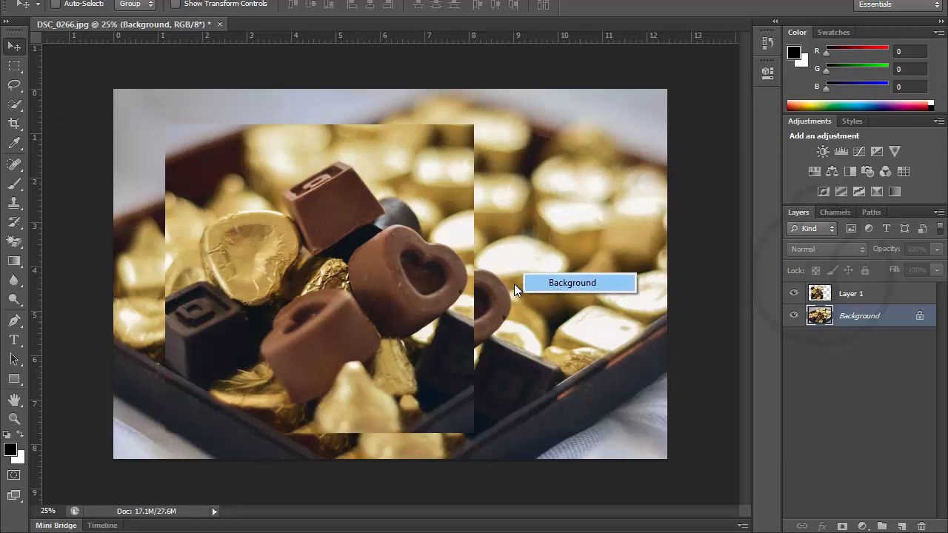
right_click(456, 277)
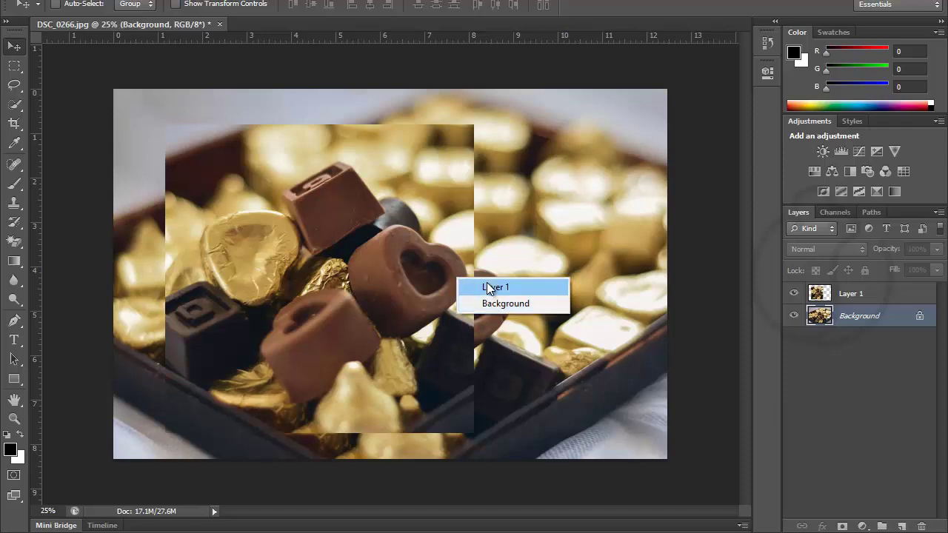
left_click(495, 287)
left_click_drag(488, 290, 568, 244)
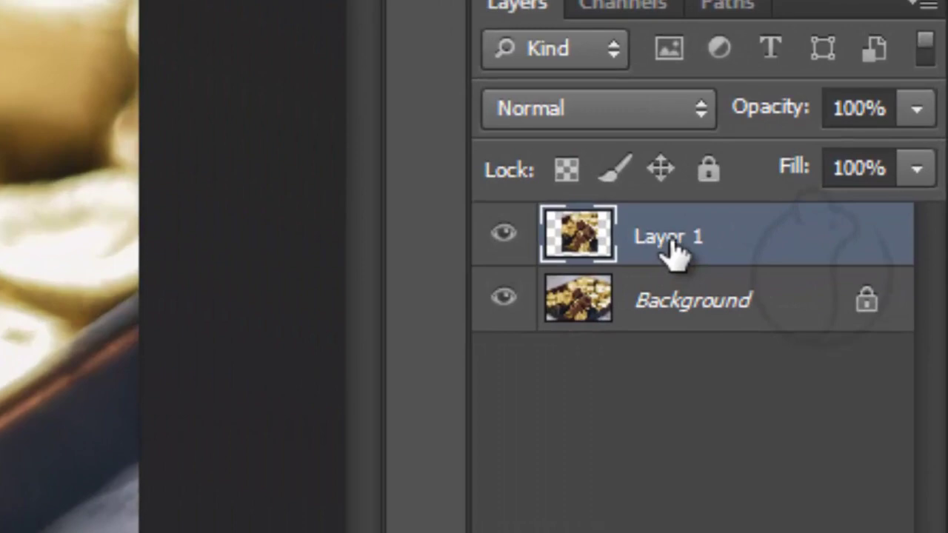
Step: Rename Layer 1 to 'Copied'
double_click(687, 246)
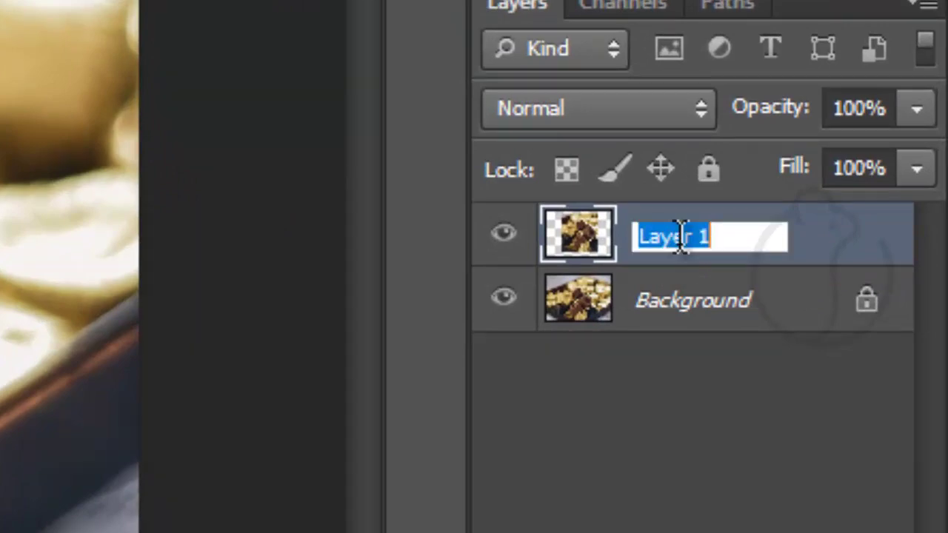
type("Copied")
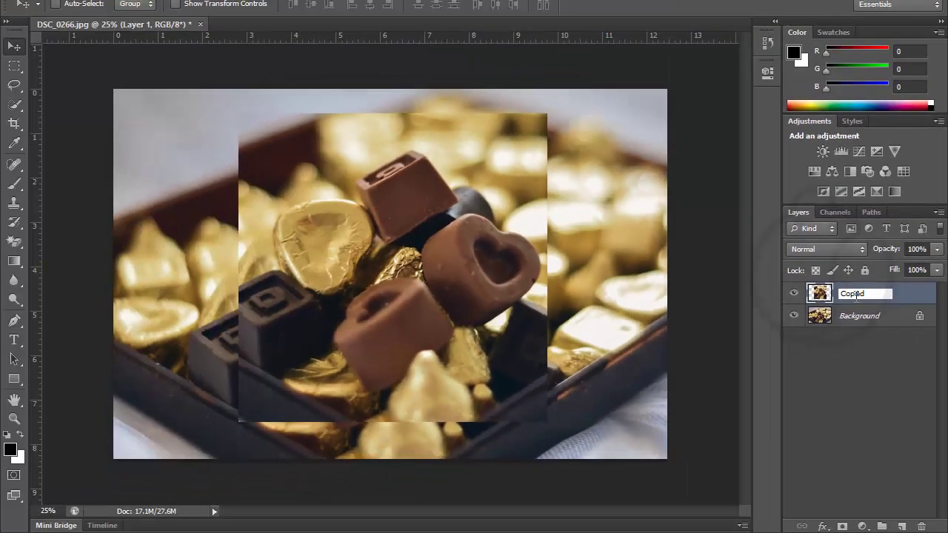
key("Return")
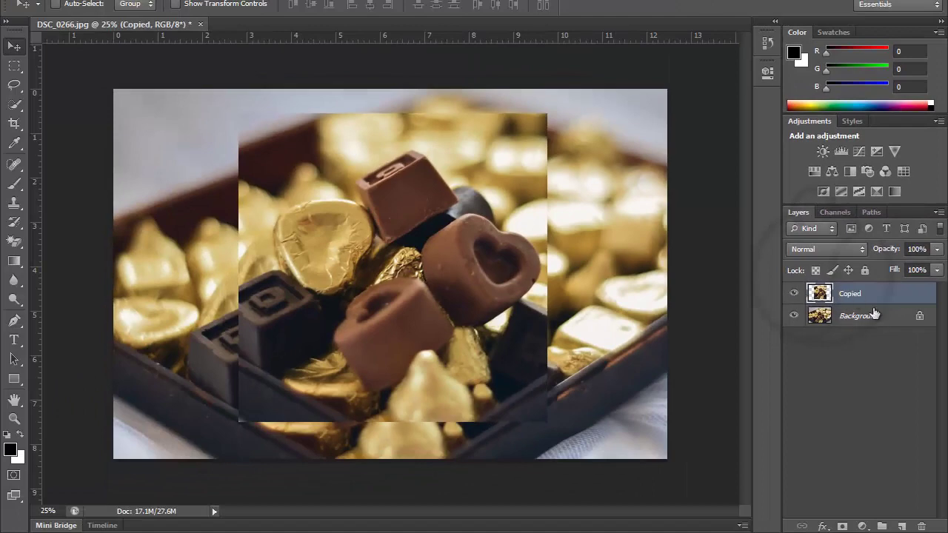
Step: Give the Copied layer an Orange colour label
right_click(870, 295)
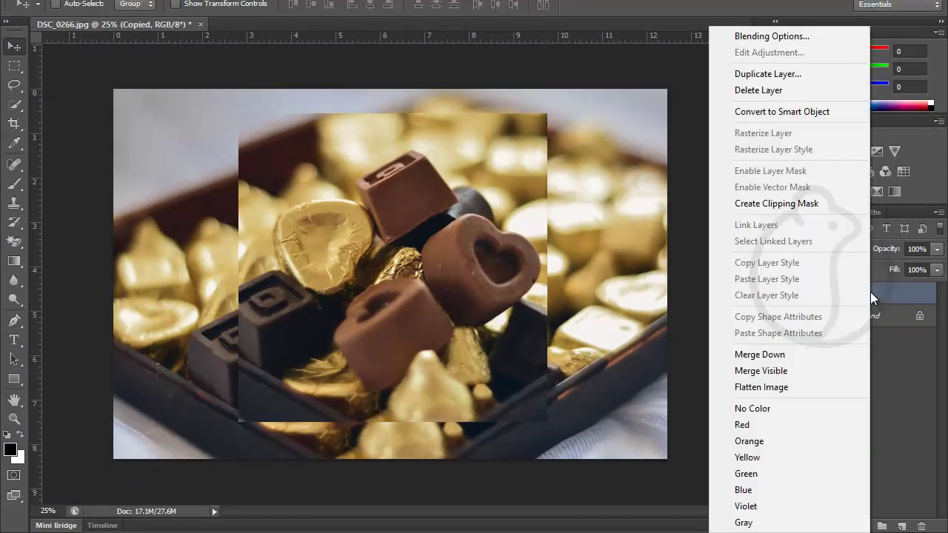
left_click(803, 443)
left_click(818, 342)
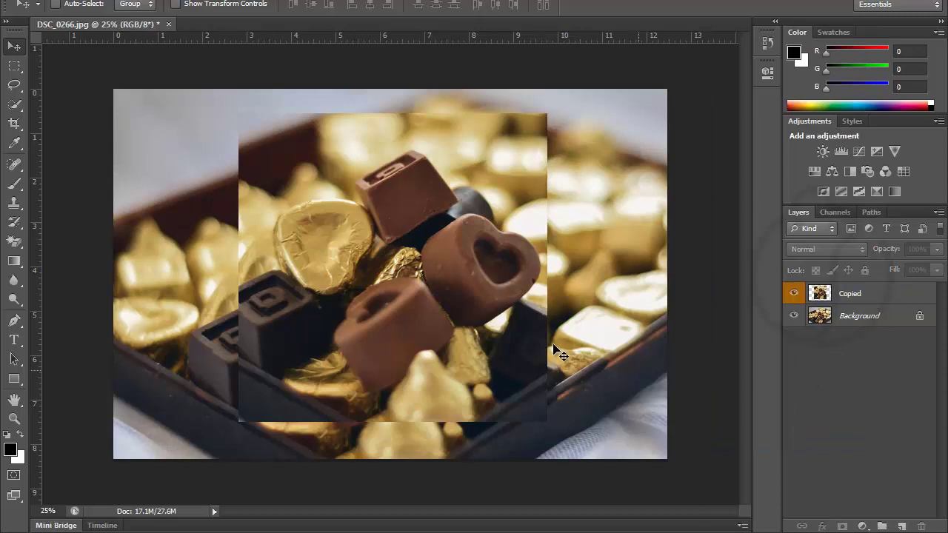
Step: Dismiss the no-layer-selected warning and select the Copied layer in the Layers panel
left_click(460, 256)
left_click(479, 197)
left_click(838, 320)
left_click(845, 294)
left_click(862, 369)
Step: Pick Copied from the canvas layer picker and drag it to the photo's top-right corner
right_click(441, 262)
left_click(480, 269)
left_click_drag(456, 270, 576, 247)
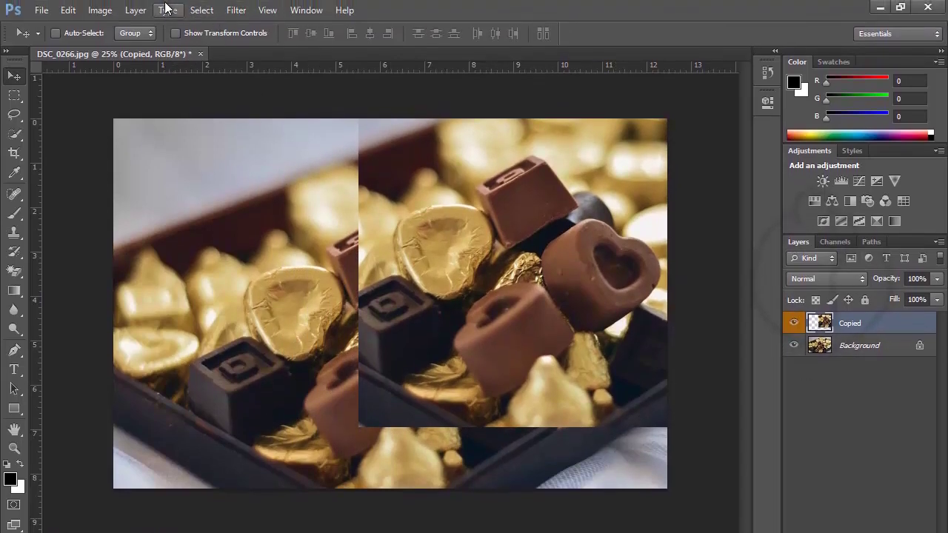
left_click(136, 15)
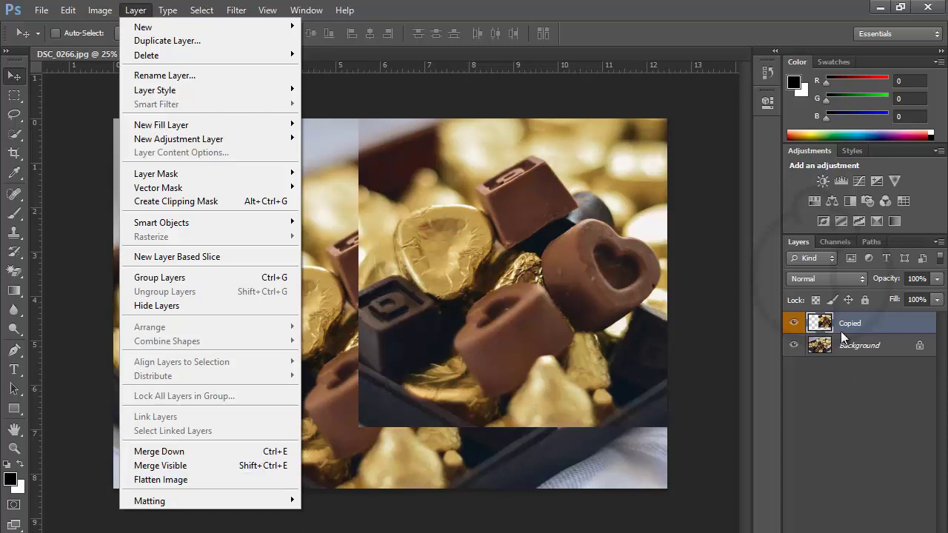
Step: Flatten the image and undo it, then delete the Copied layer, confirming with Yes
left_click(192, 479)
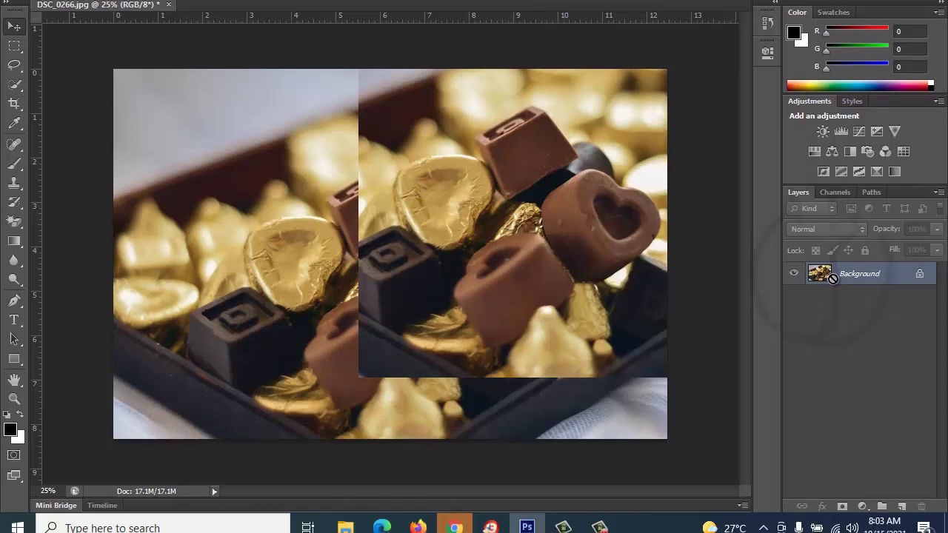
key("ctrl+z")
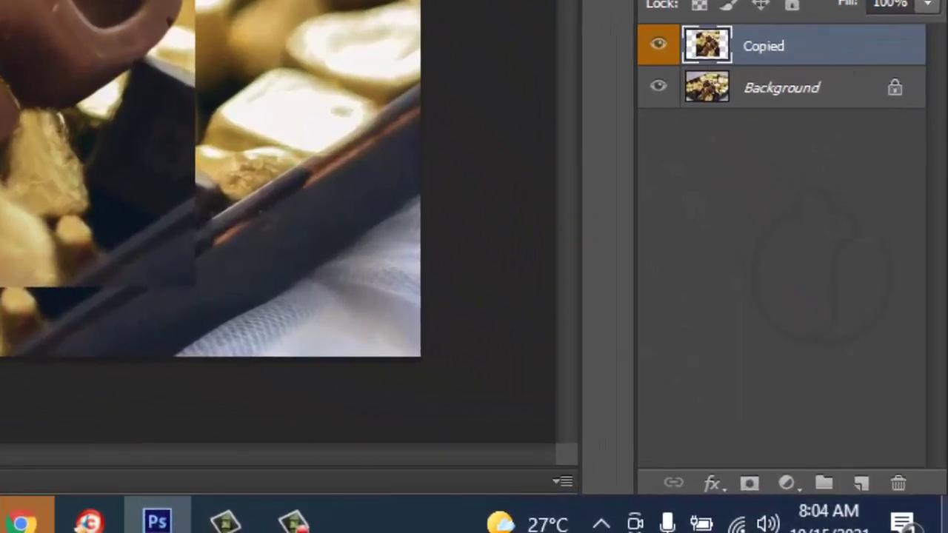
left_click(898, 485)
left_click(432, 179)
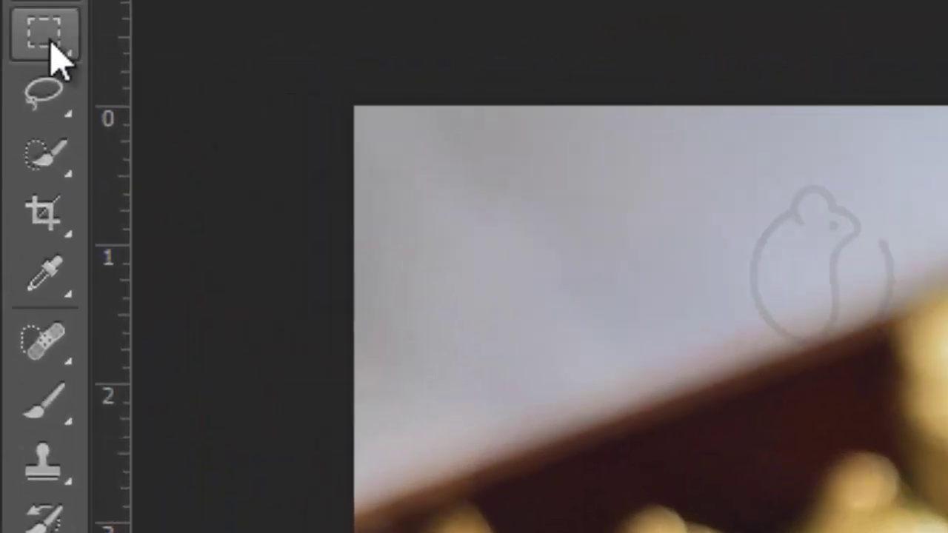
Step: Draw an elliptical selection over the chocolates, fill it white, then undo the fill
right_click(54, 52)
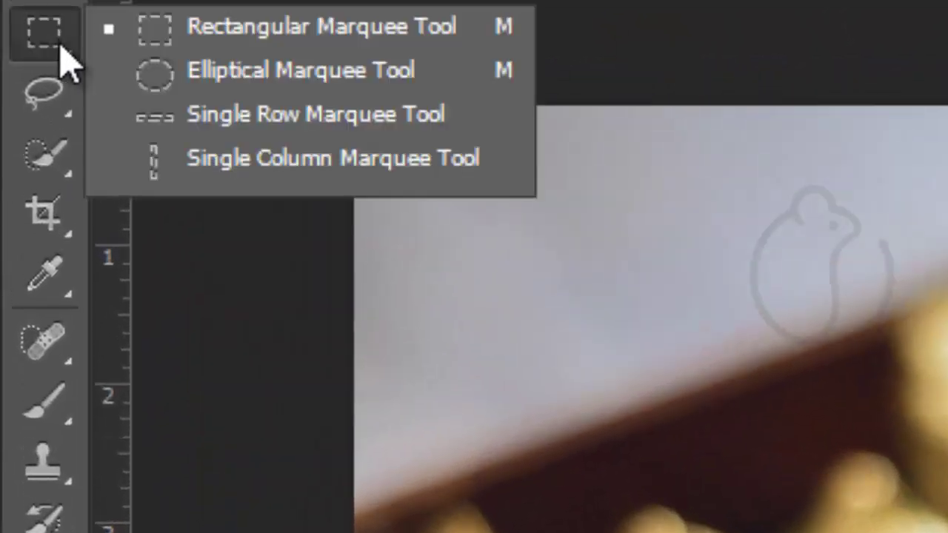
left_click(164, 85)
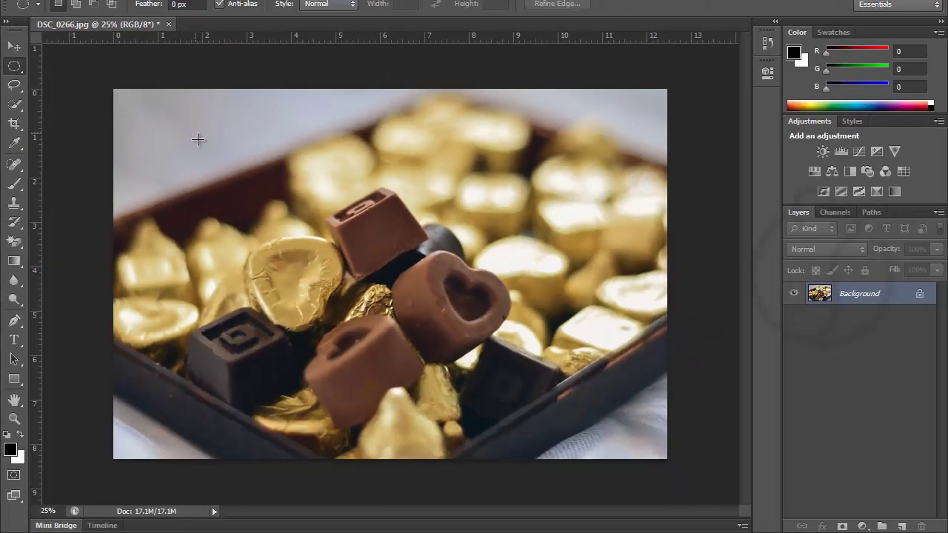
mouse_move(197, 139)
left_mouse_down()
mouse_move(427, 404)
mouse_move(595, 432)
left_mouse_up()
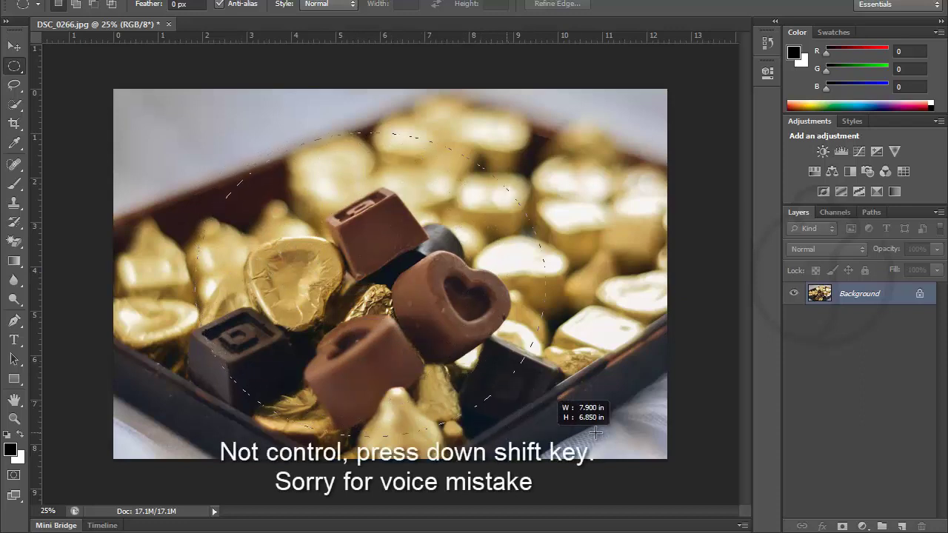
mouse_move(596, 432)
left_mouse_down()
mouse_move(578, 438)
mouse_move(590, 395)
left_mouse_up()
key("shift+F5")
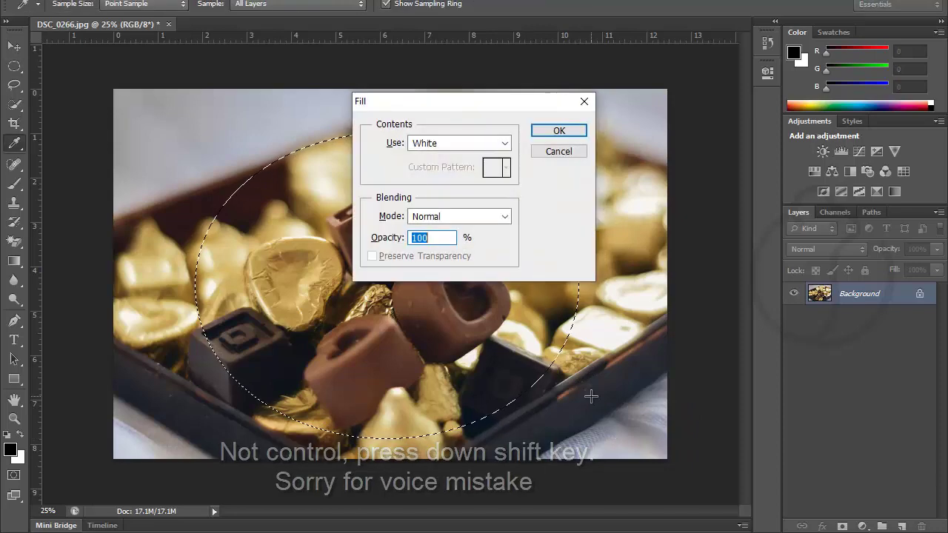
key("Return")
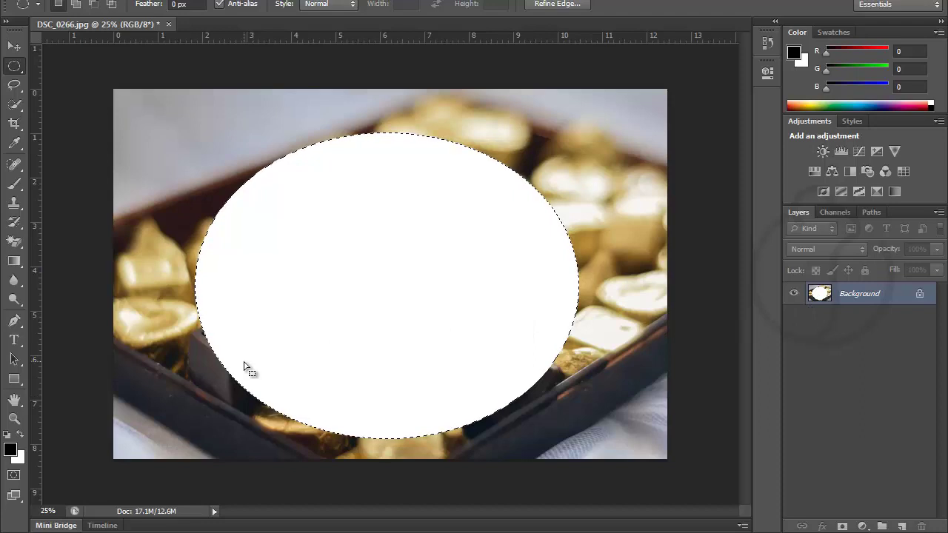
key("ctrl+z")
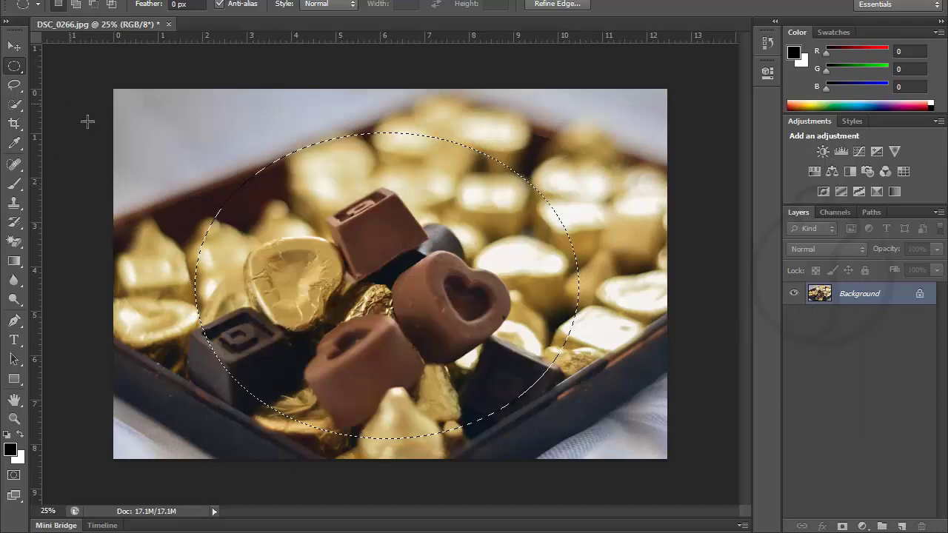
left_click(221, 158)
Step: Draw a circular selection, test a white fill, then undo it and deselect
left_click_drag(219, 144, 596, 418)
key("shift+F5")
key("Return")
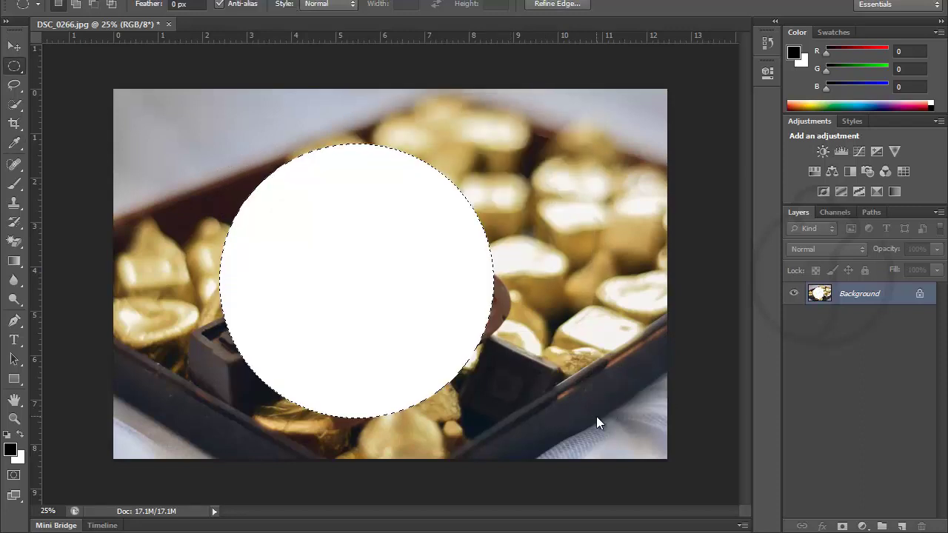
key("ctrl+z")
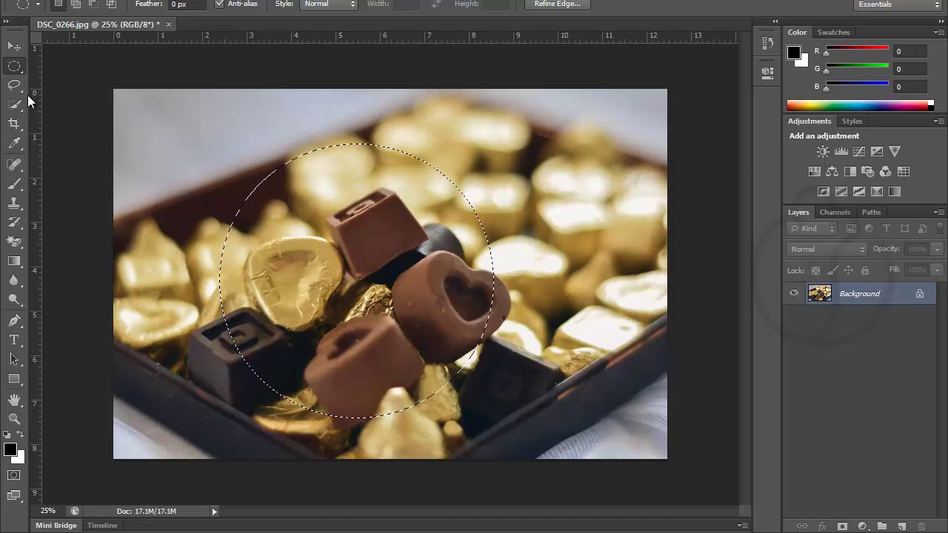
key("ctrl+d")
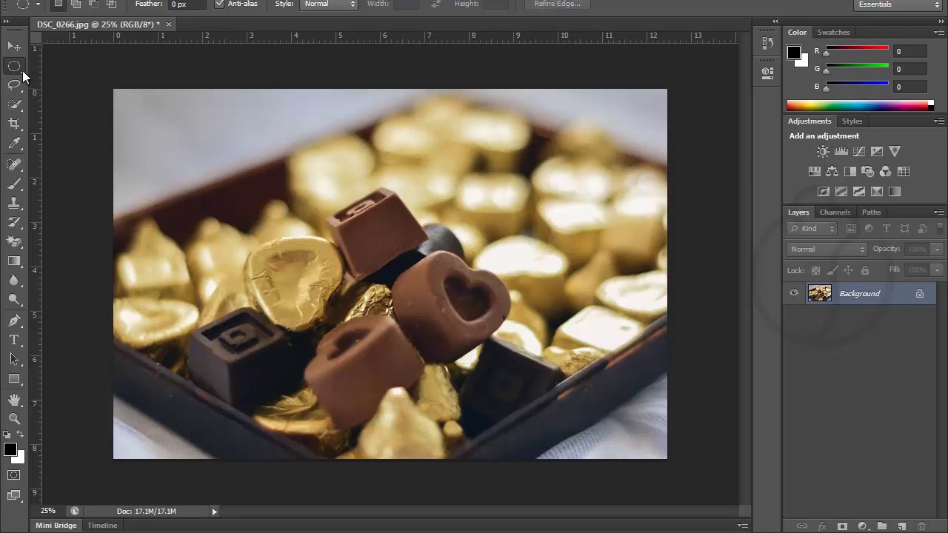
right_click(23, 72)
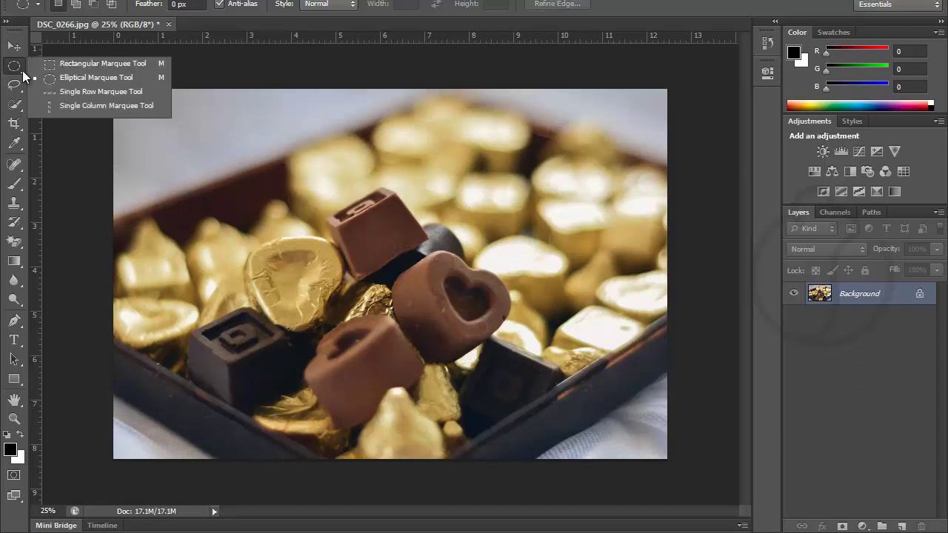
Step: Select a single-pixel row across the image, fill it white, and deselect
left_click(78, 93)
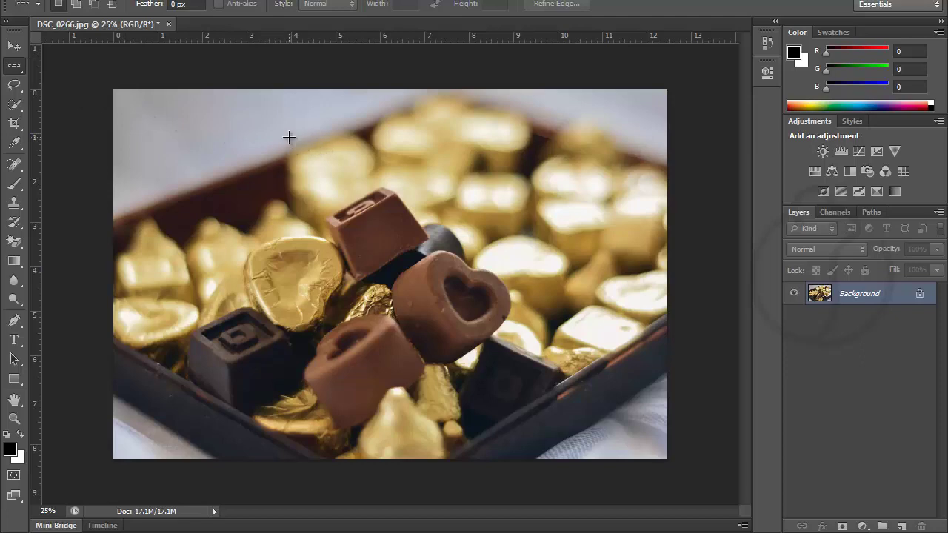
left_click(289, 137)
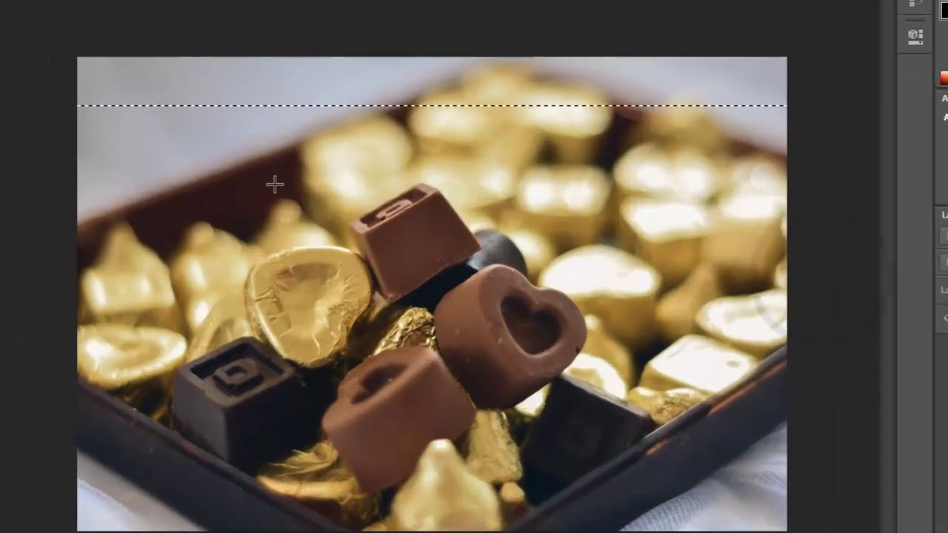
key("shift+F5")
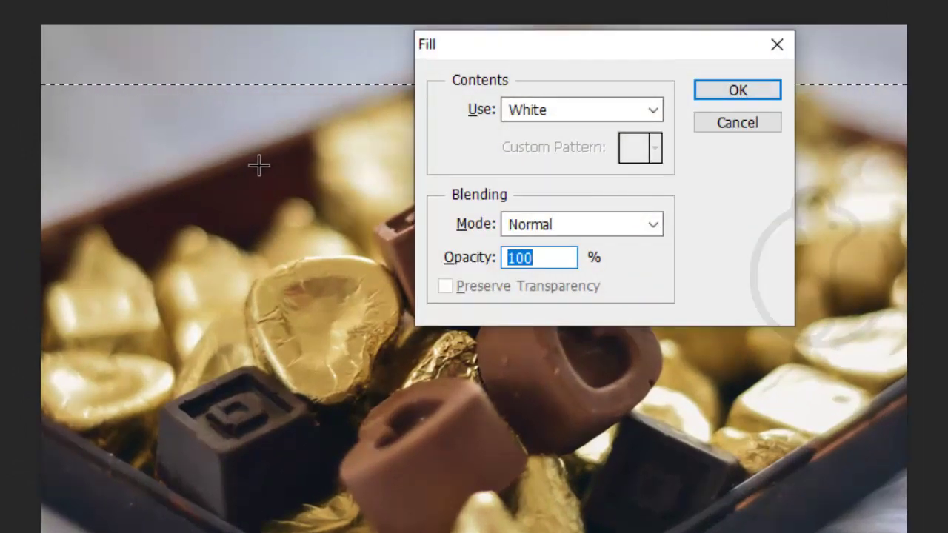
key("Return")
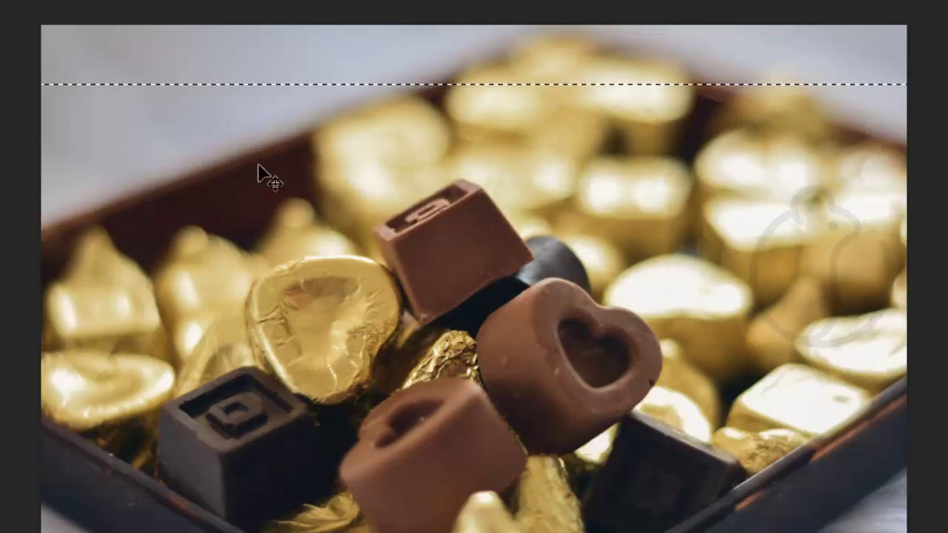
key("ctrl+d")
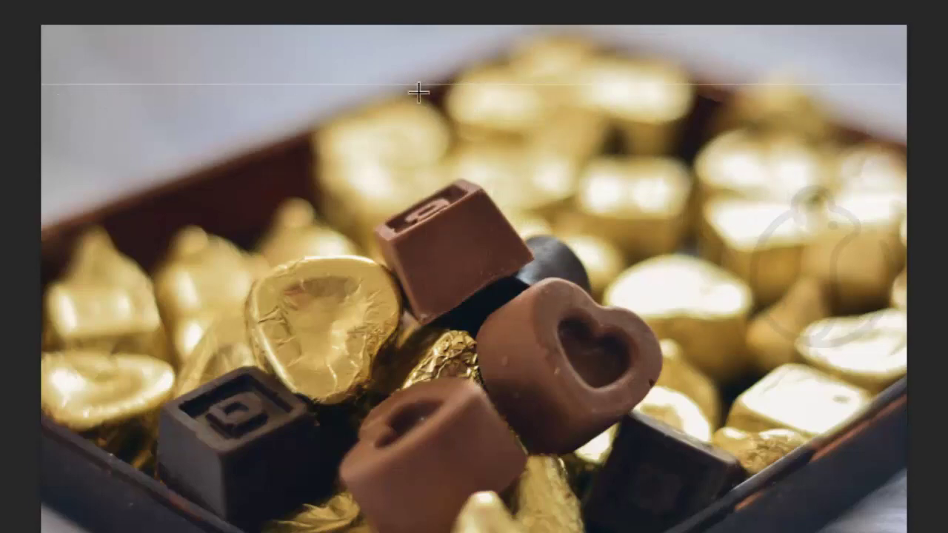
Step: Place a single-row selection near the top and stroke it 50 px black, then deselect
left_click(800, 107)
left_click(325, 97)
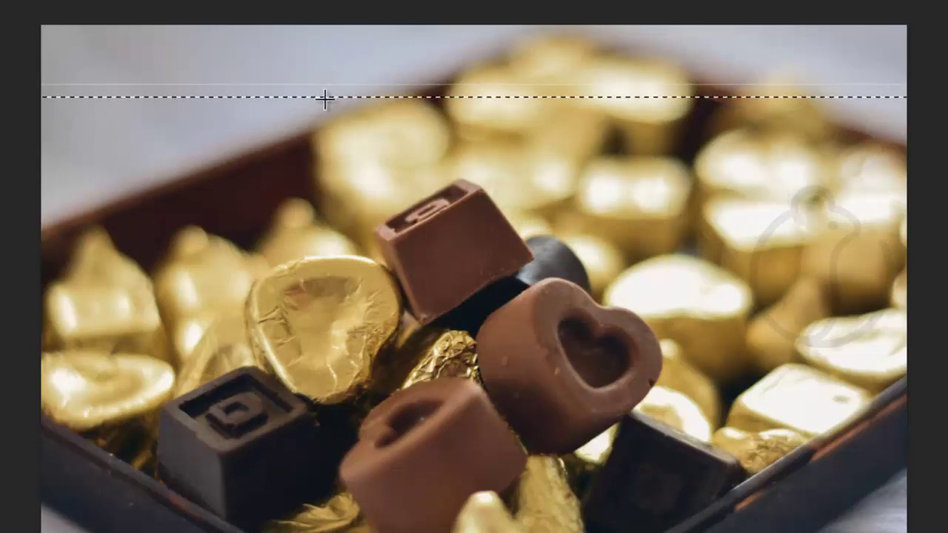
left_click(296, 119)
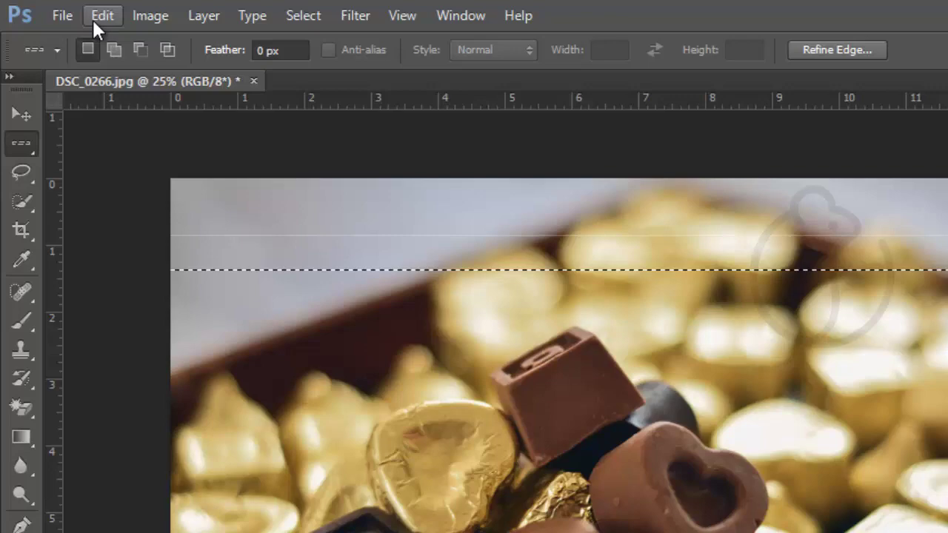
left_click(94, 16)
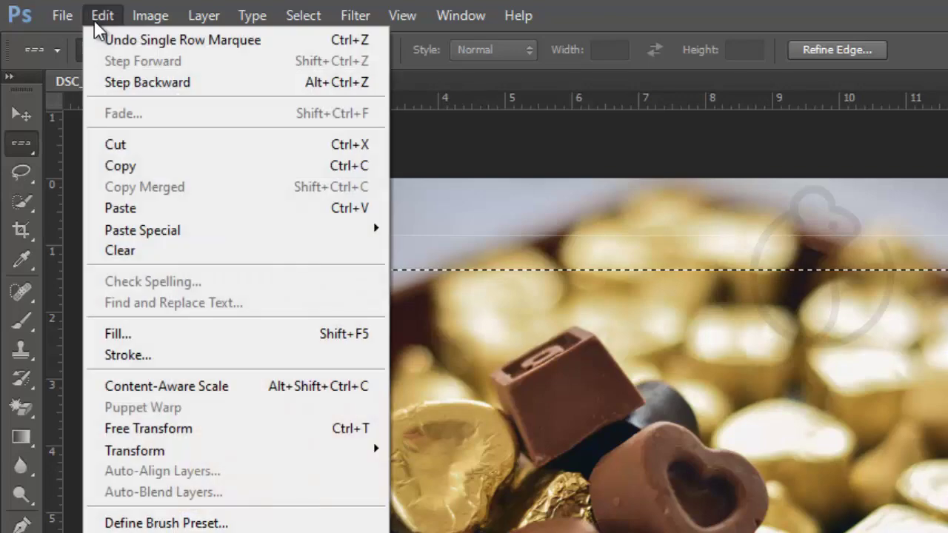
left_click(152, 360)
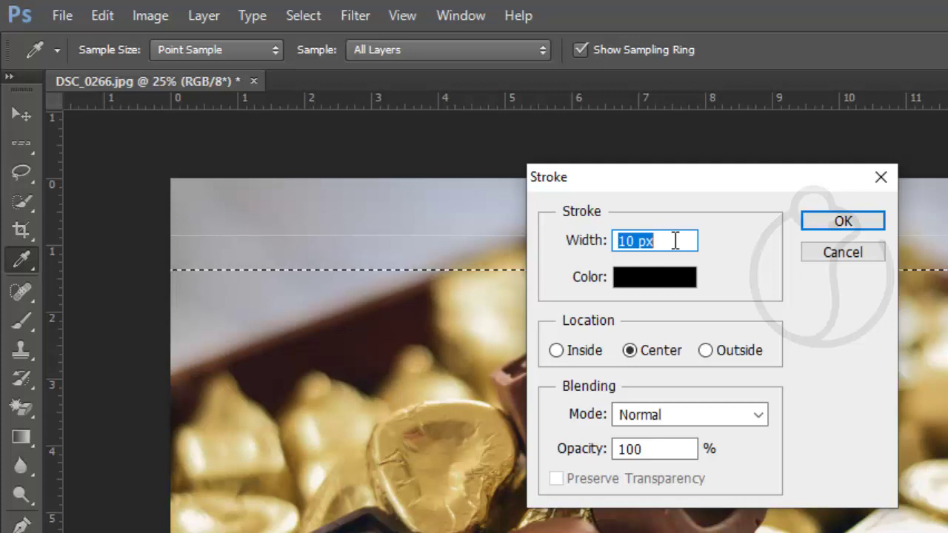
type("50")
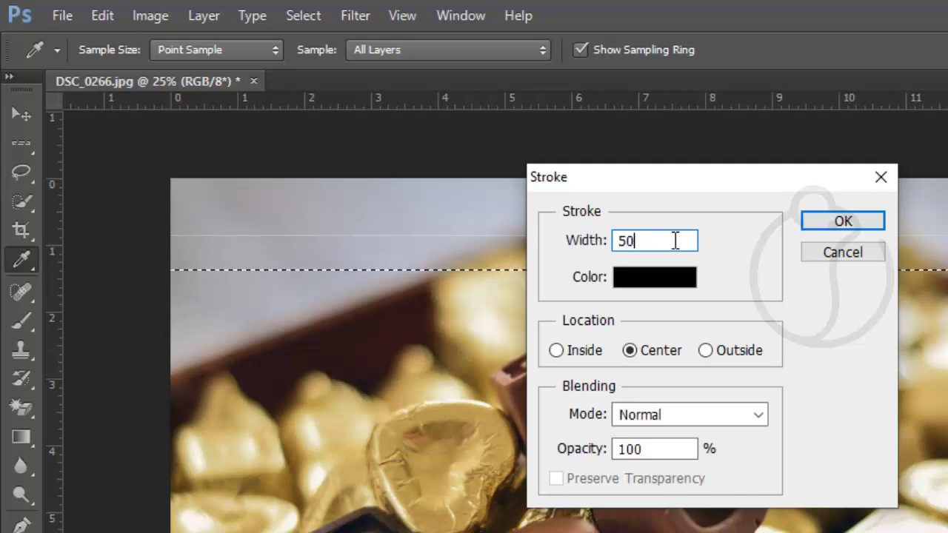
key("Return")
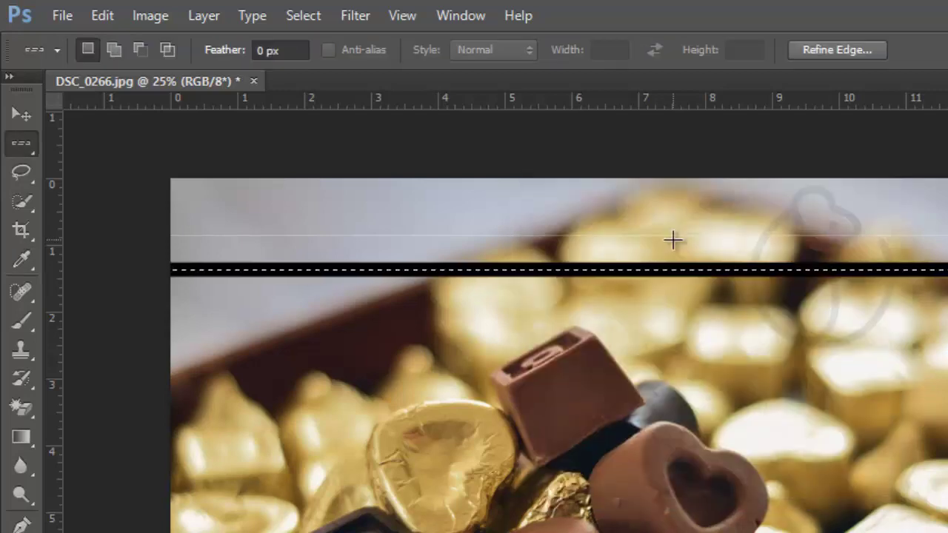
key("ctrl+d")
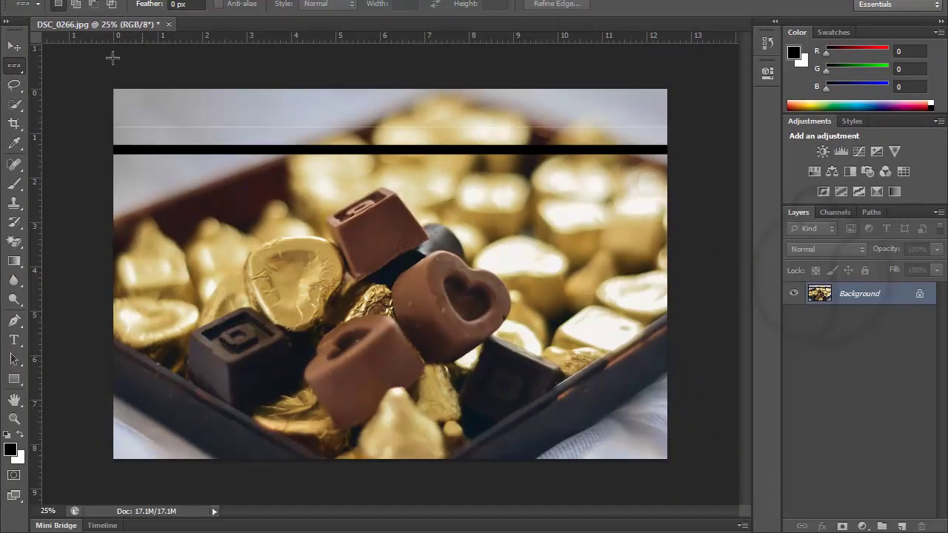
Step: Select a single-pixel column through the heart chocolate, fill it white, and deselect
right_click(17, 69)
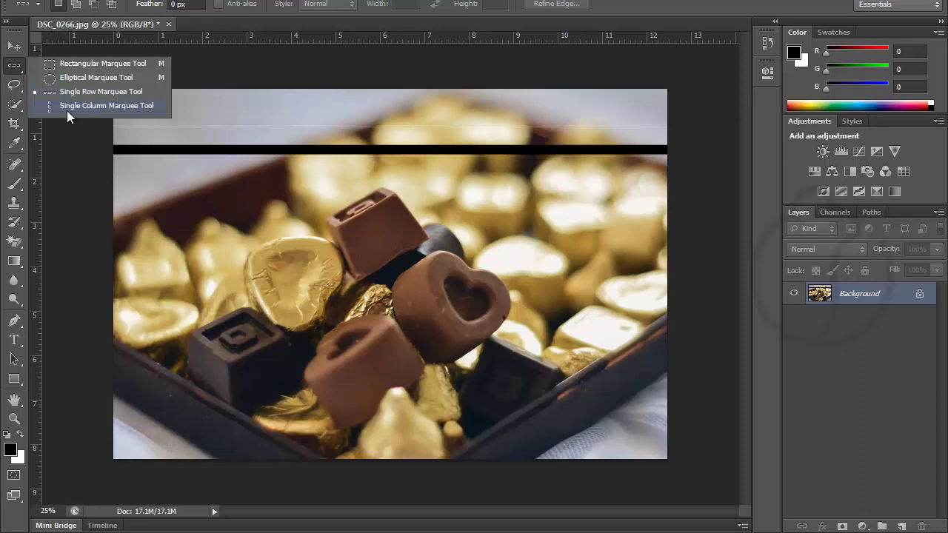
left_click(67, 106)
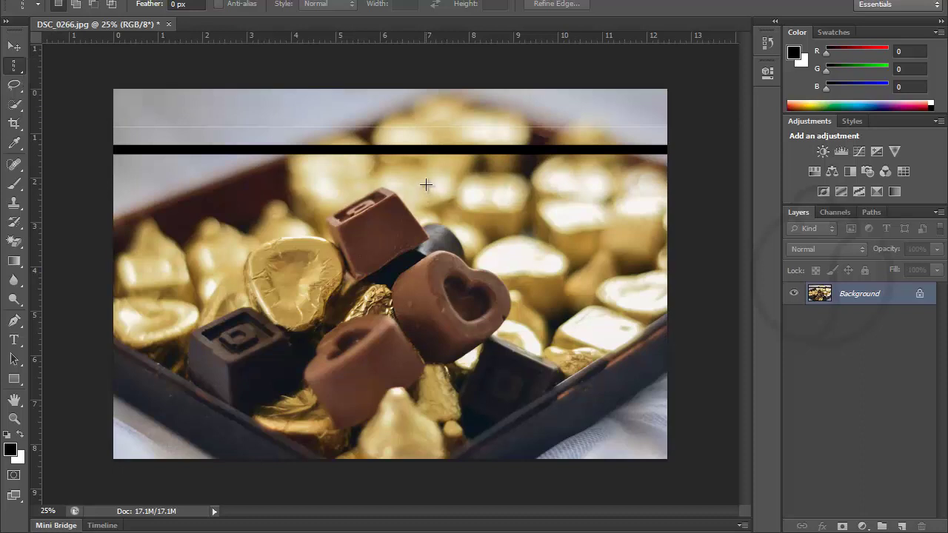
left_click(426, 184)
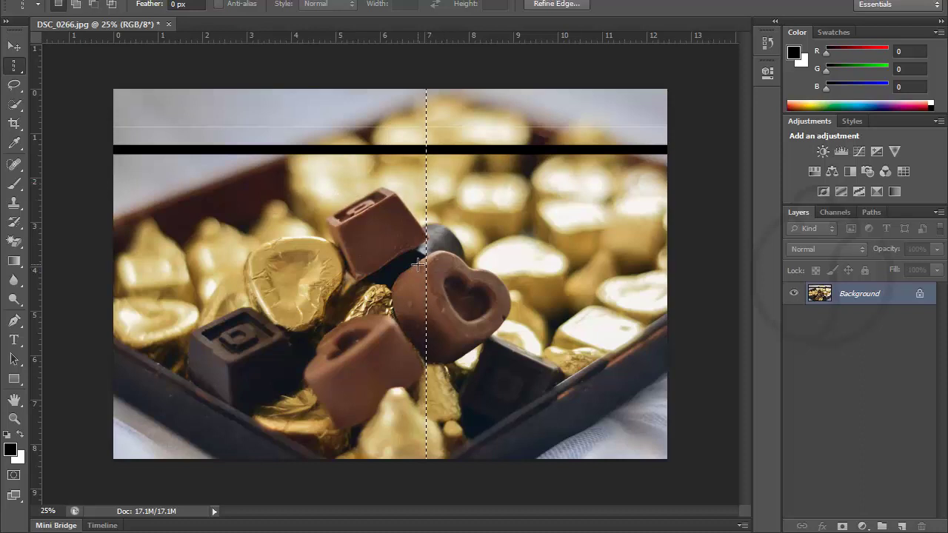
key("shift+F5")
left_click(539, 136)
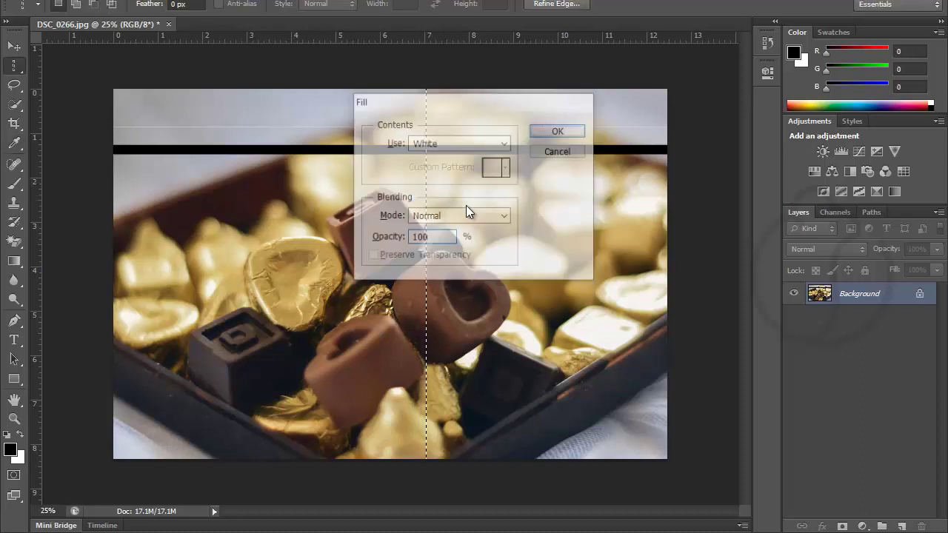
key("ctrl+d")
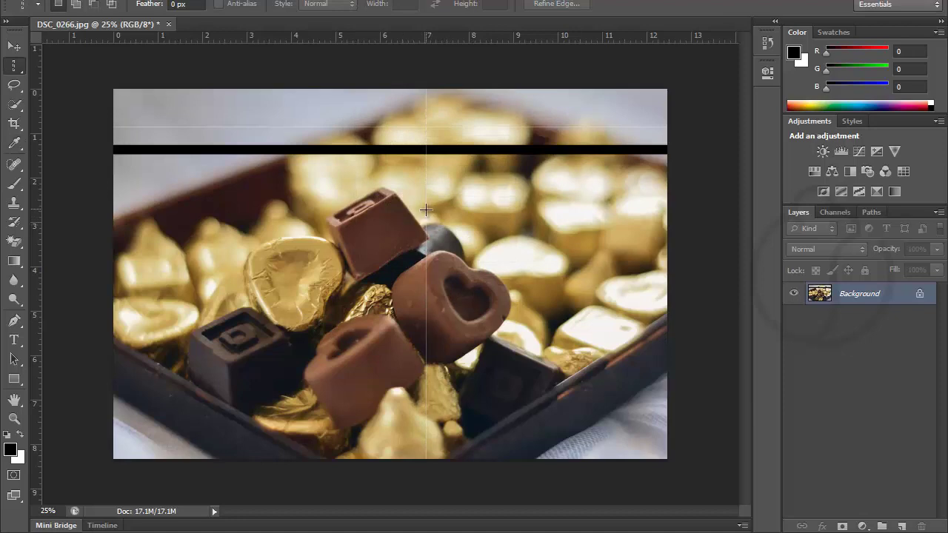
Step: Reselect that column and stroke it 25 px in dark red, then deselect
left_click(426, 210)
key("alt+e")
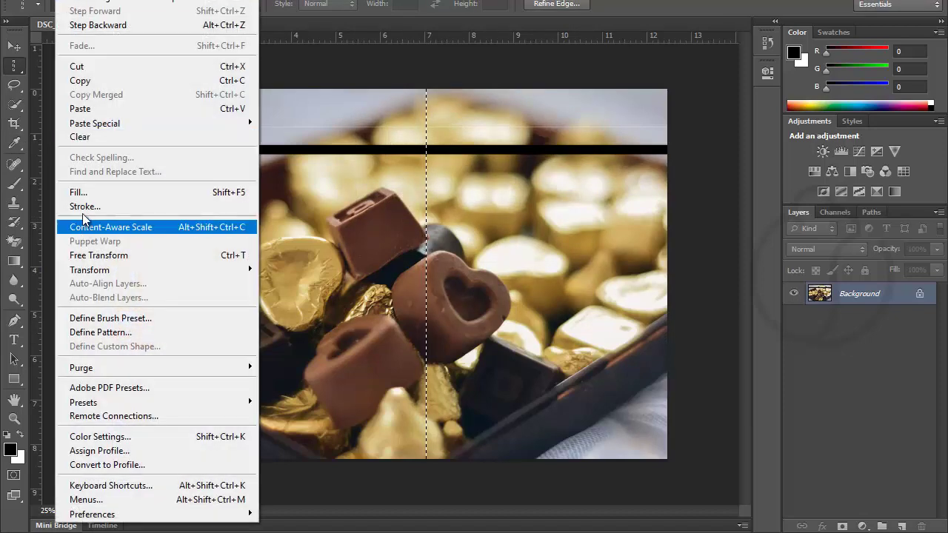
left_click(74, 204)
left_click(443, 162)
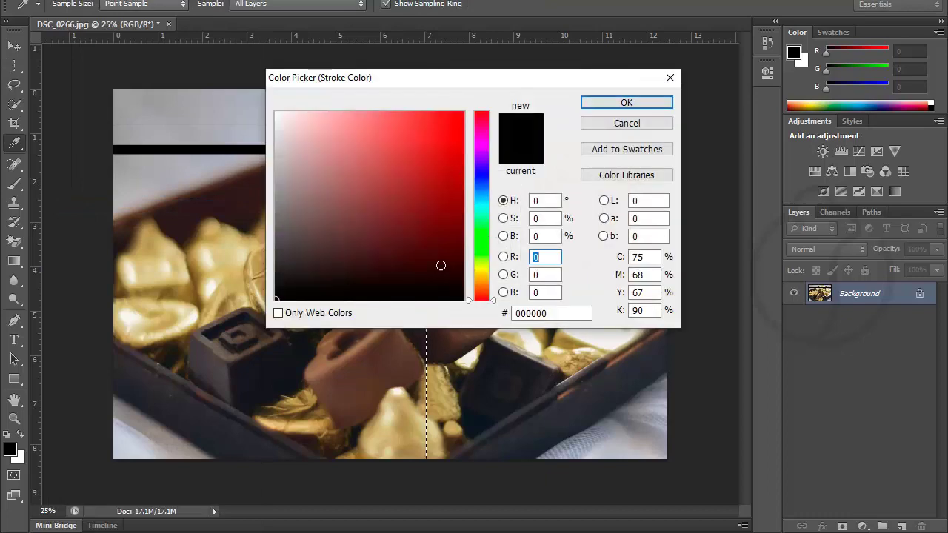
left_click(438, 210)
left_click(626, 102)
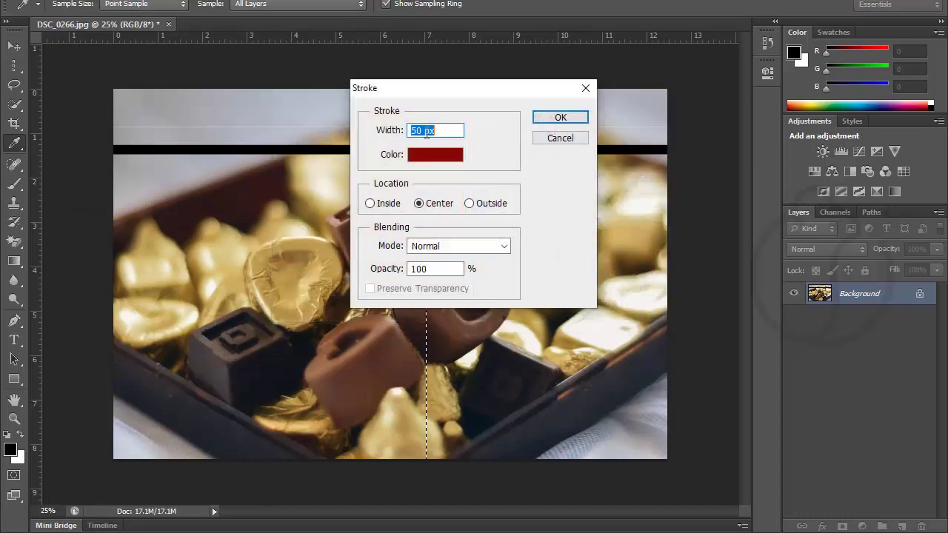
type("25")
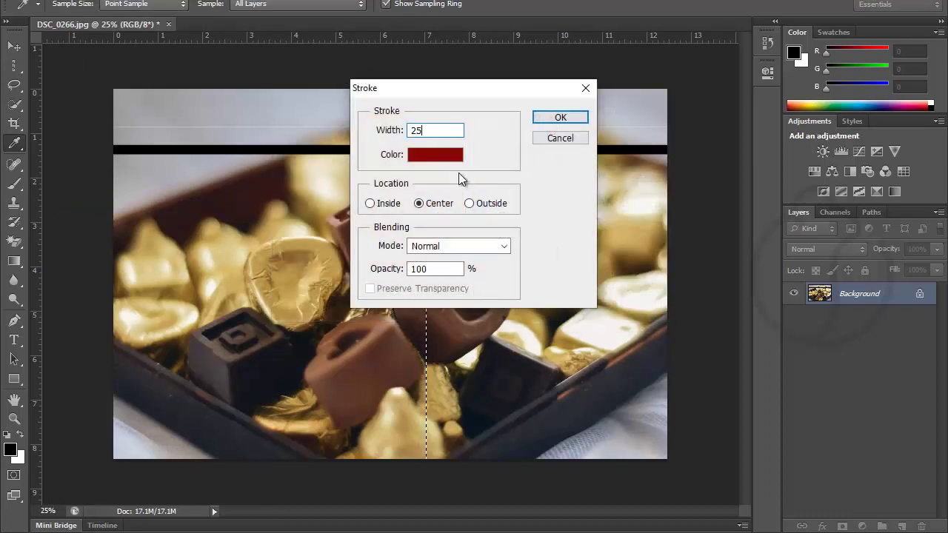
key("Return")
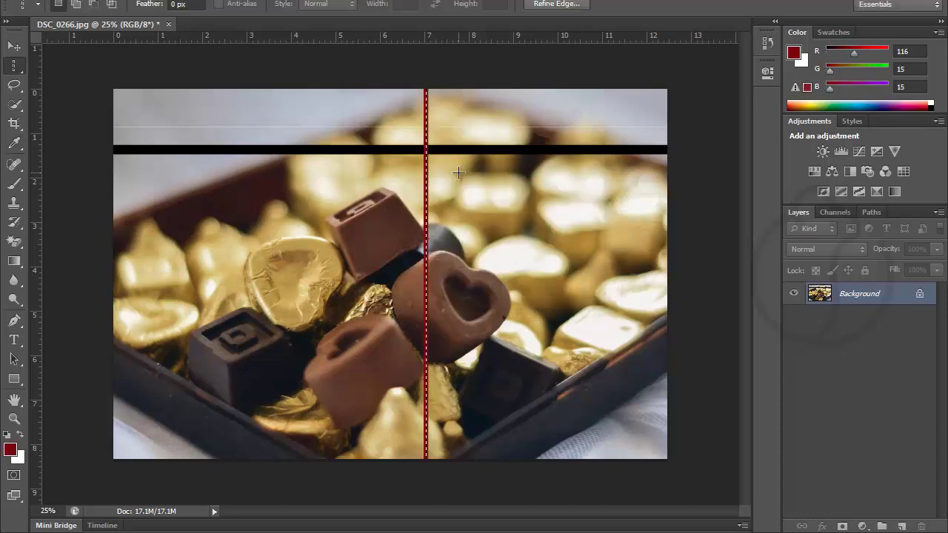
key("ctrl+d")
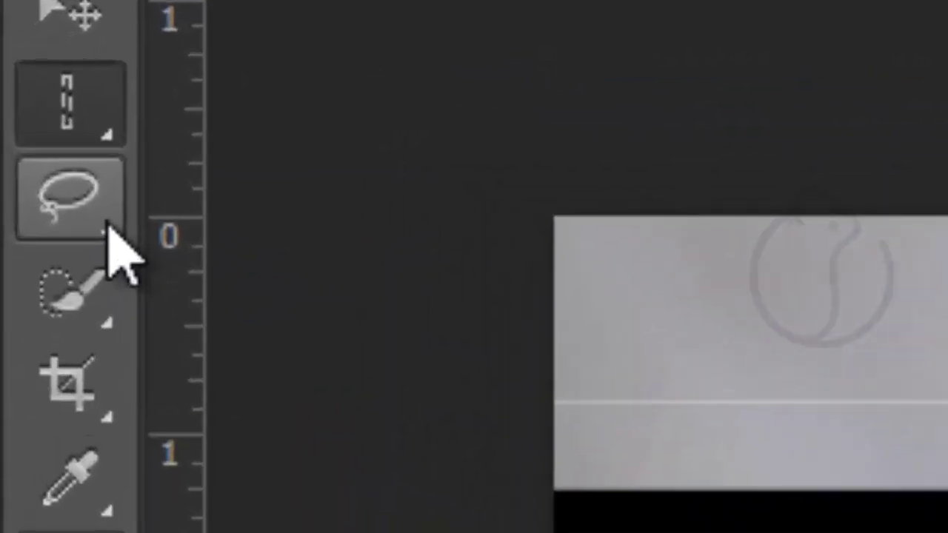
Step: Switch to the Lasso Tool and clear the leftover selection on the canvas
right_click(21, 91)
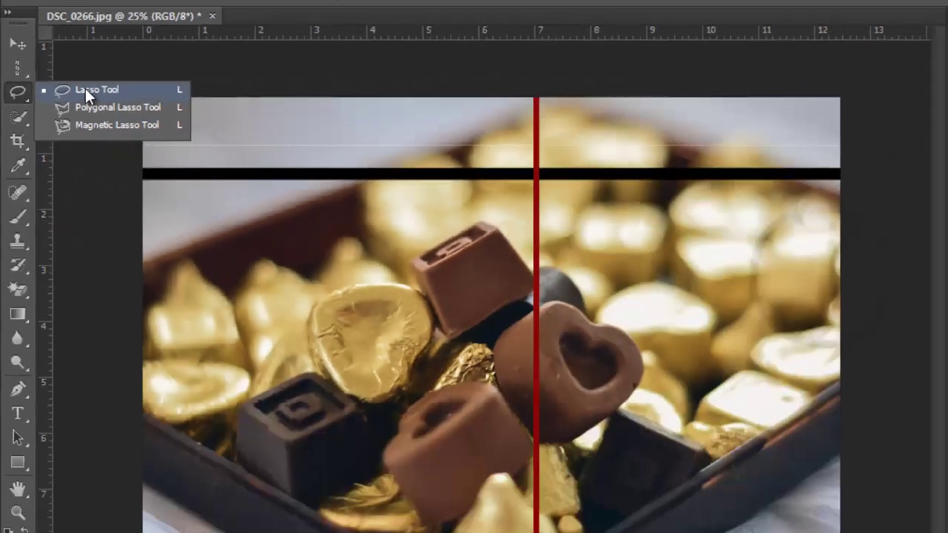
left_click(83, 88)
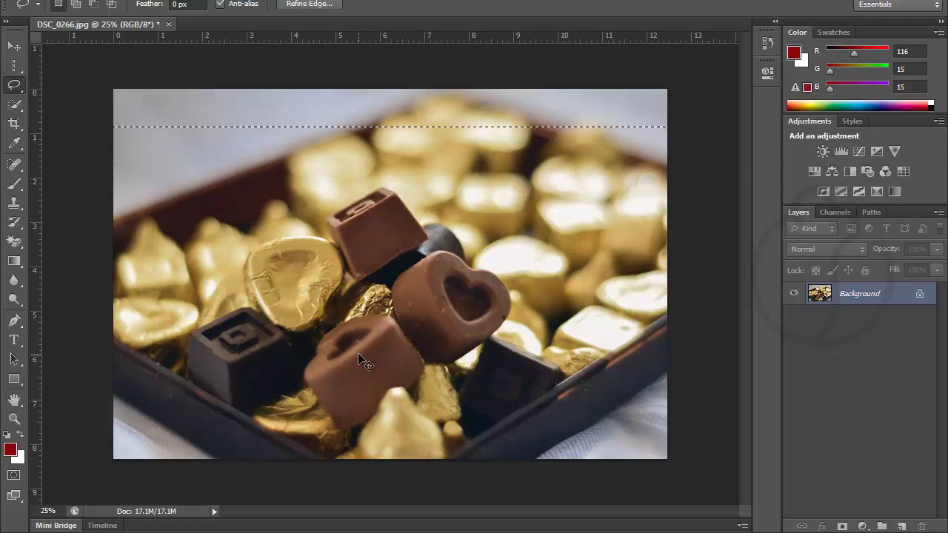
left_click(393, 396)
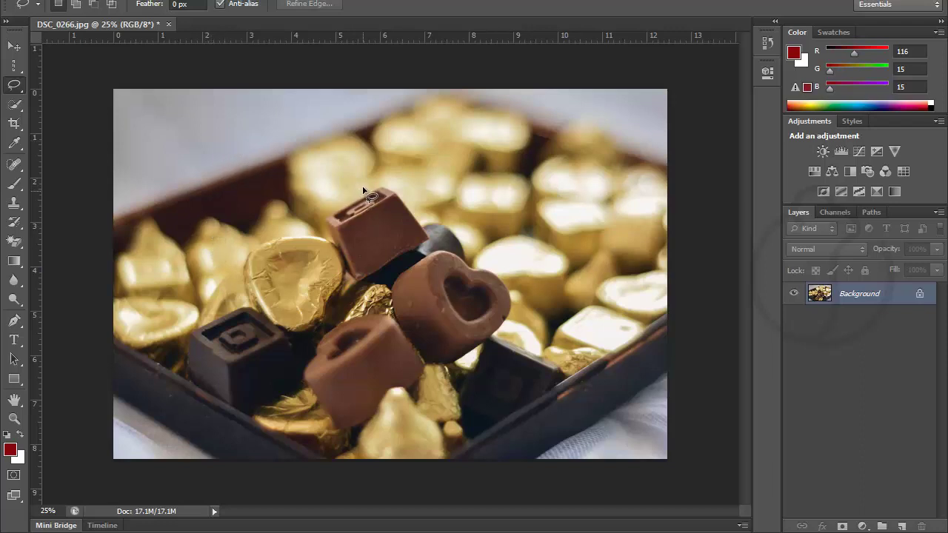
Step: Lasso the central chocolate pile freehand and test a white fill twice, undoing each time
mouse_move(402, 174)
left_mouse_down()
mouse_move(348, 198)
mouse_move(320, 232)
mouse_move(252, 241)
mouse_move(182, 338)
mouse_move(186, 395)
mouse_move(239, 434)
mouse_move(287, 401)
left_mouse_up()
mouse_move(341, 452)
left_mouse_down()
mouse_move(474, 371)
mouse_move(539, 304)
mouse_move(492, 248)
mouse_move(388, 170)
left_mouse_up()
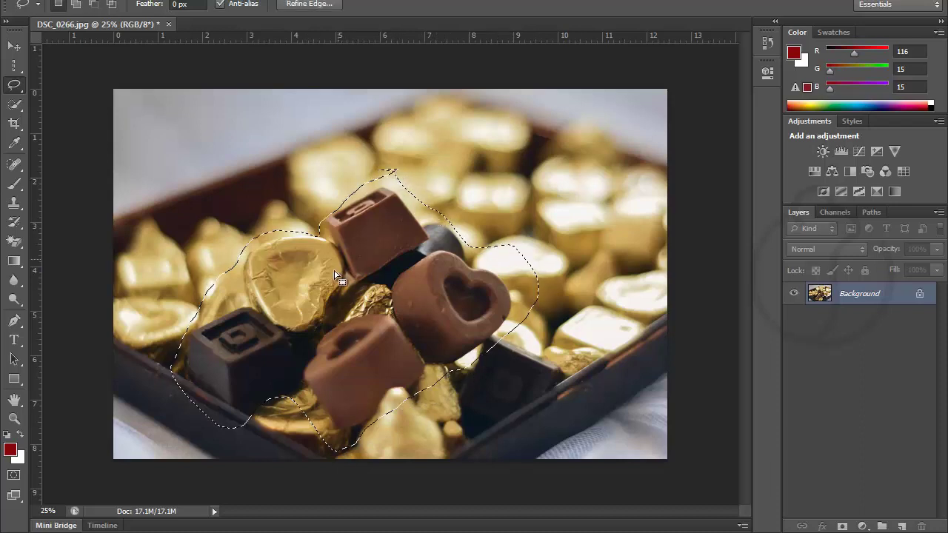
key("BackSpace")
key("ctrl+d")
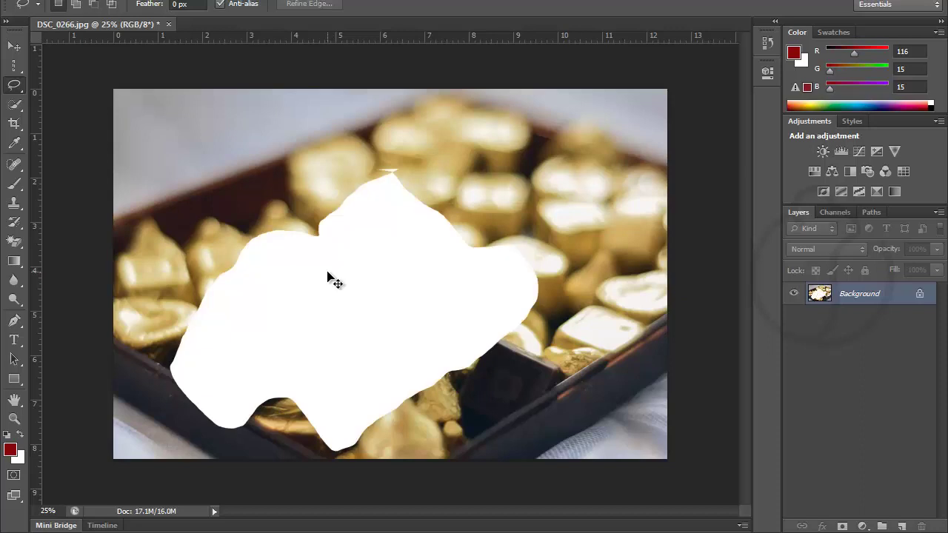
key("ctrl+alt+z")
key("ctrl+alt+z")
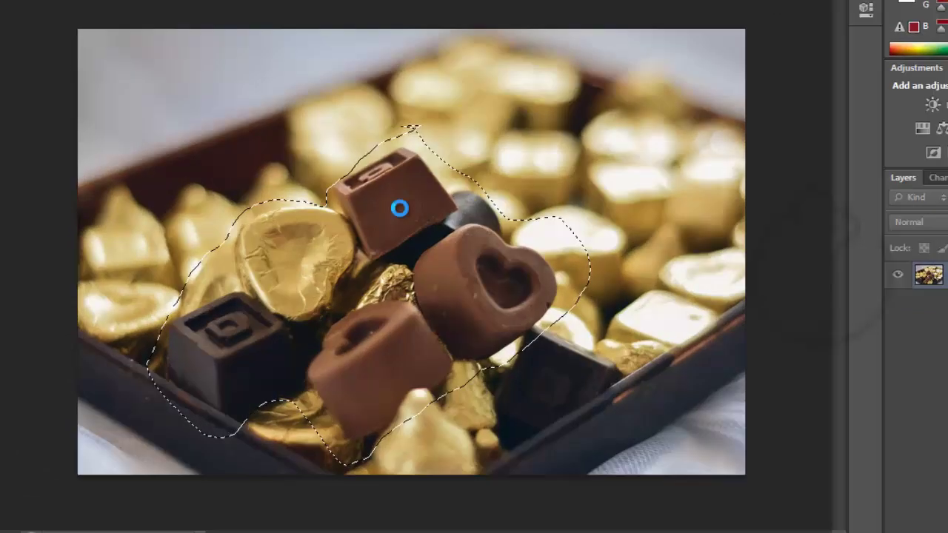
key("BackSpace")
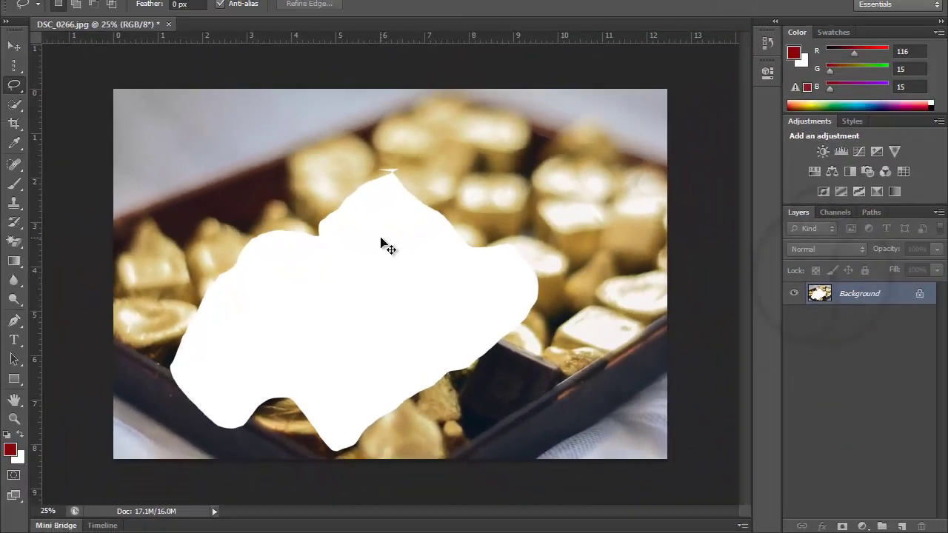
key("ctrl+z")
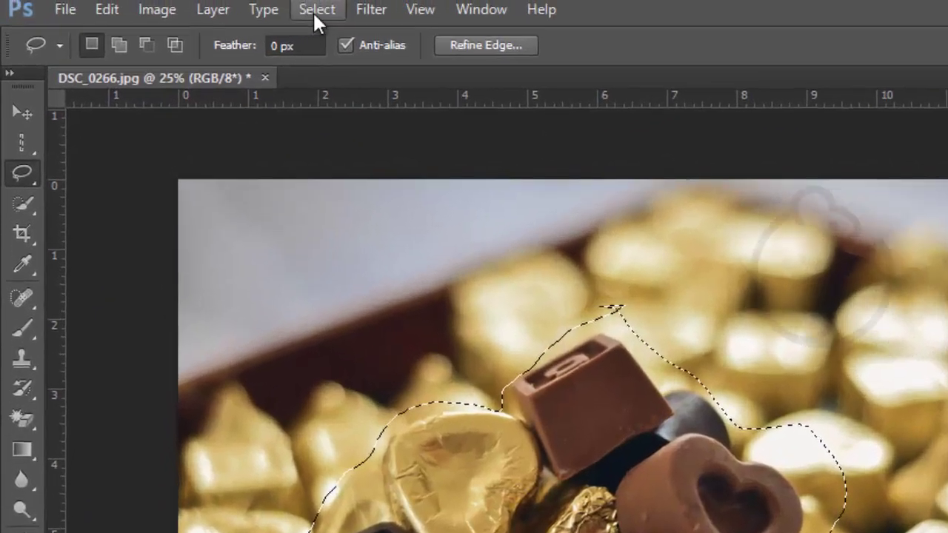
Step: Refine the lasso selection's edge with Radius 4.0 px and Feather 87.1 px
left_click(351, 17)
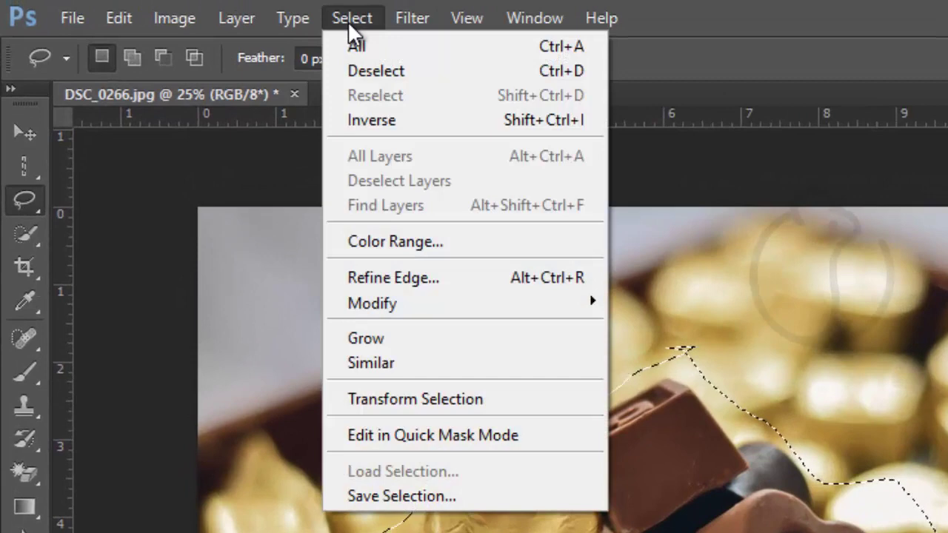
left_click(448, 275)
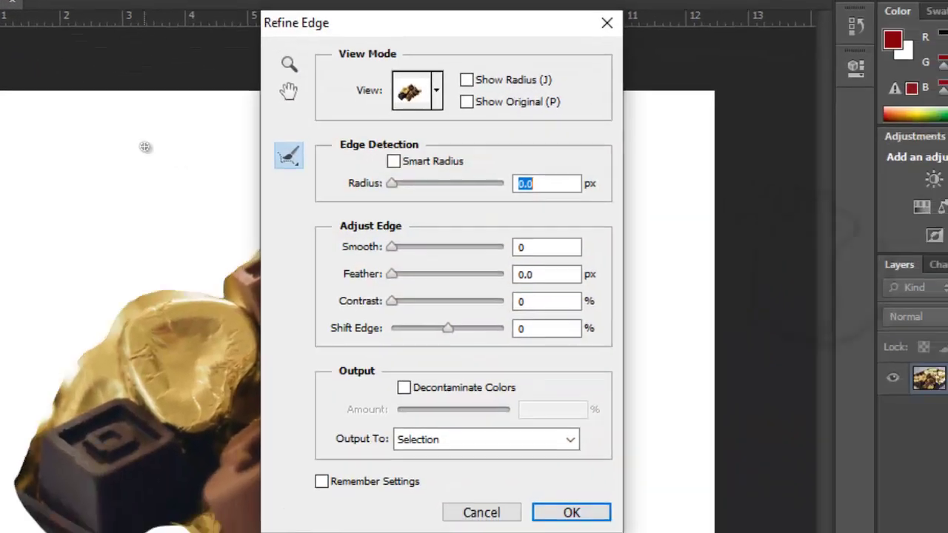
left_click_drag(420, 37, 573, 56)
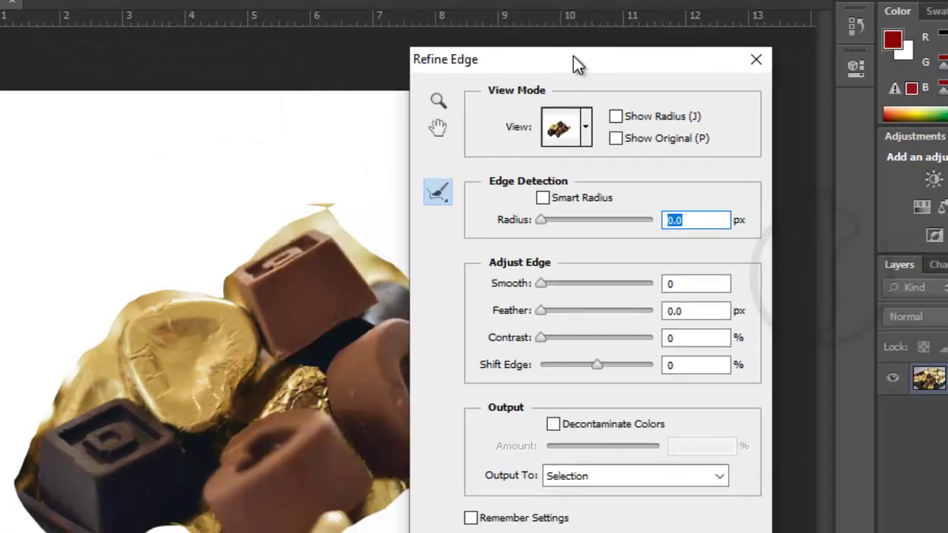
mouse_move(543, 219)
left_mouse_down()
mouse_move(576, 221)
mouse_move(566, 222)
left_mouse_up()
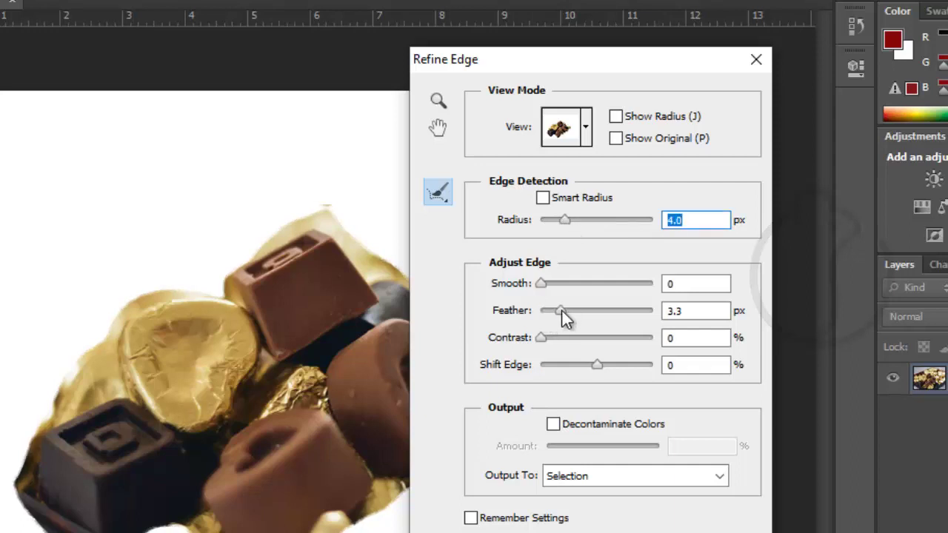
left_click_drag(561, 311, 610, 311)
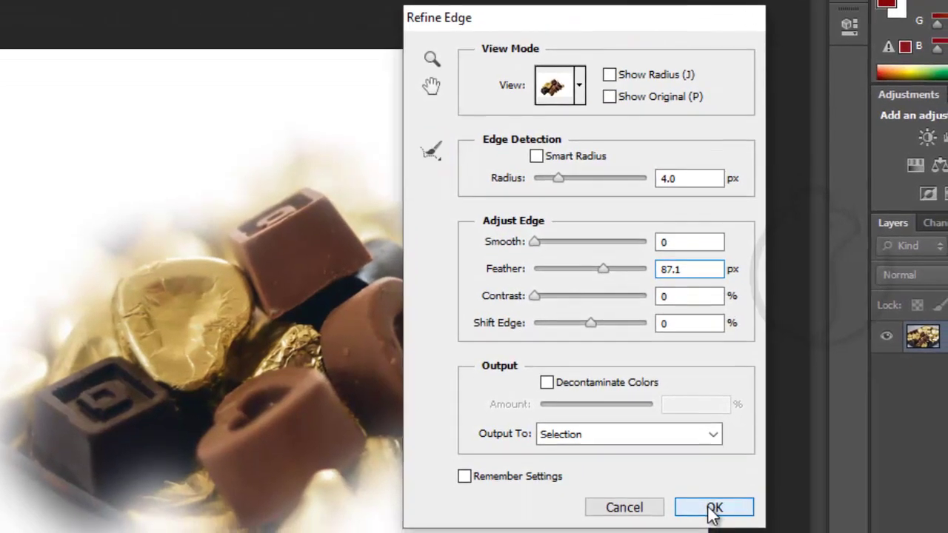
left_click(713, 508)
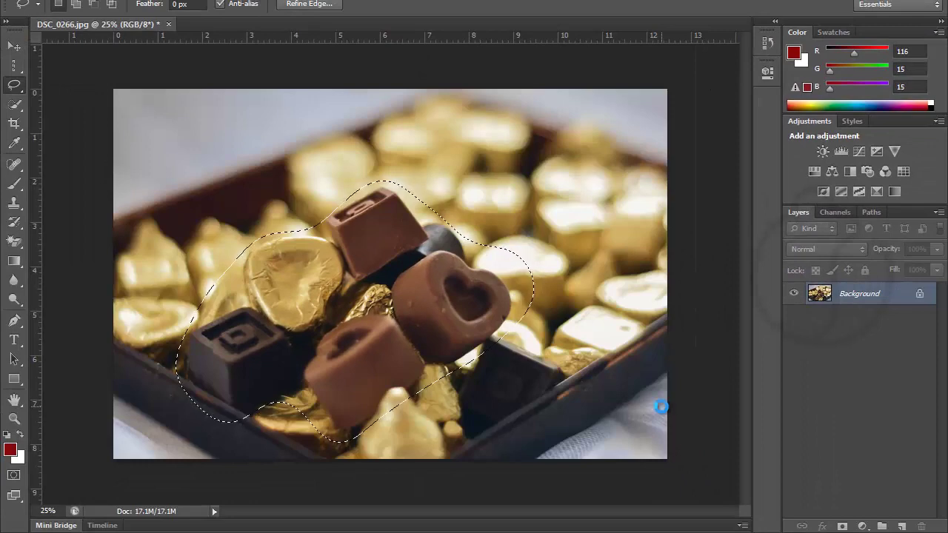
Step: Paste the feathered chocolates into a new Untitled-1 document, then close it without saving
key("BackSpace")
key("ctrl+d")
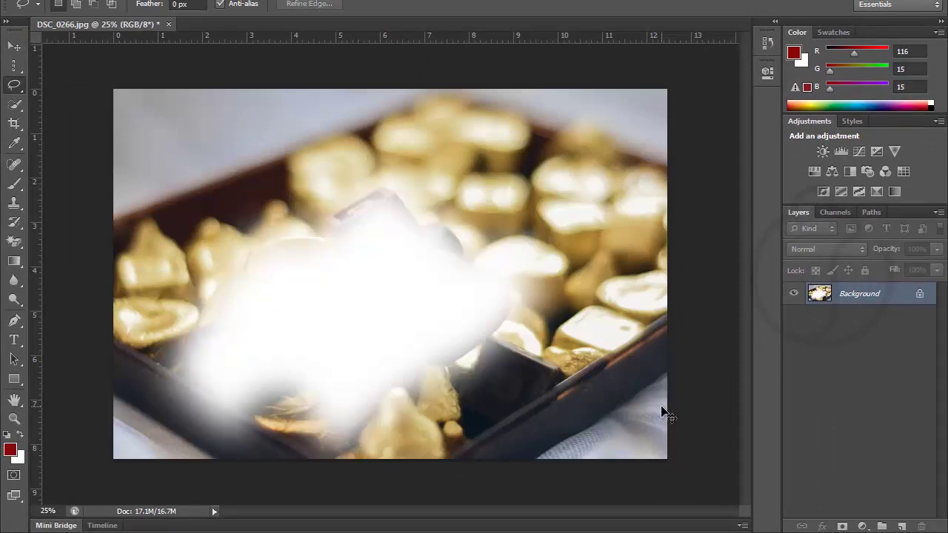
key("ctrl+n")
key("Return")
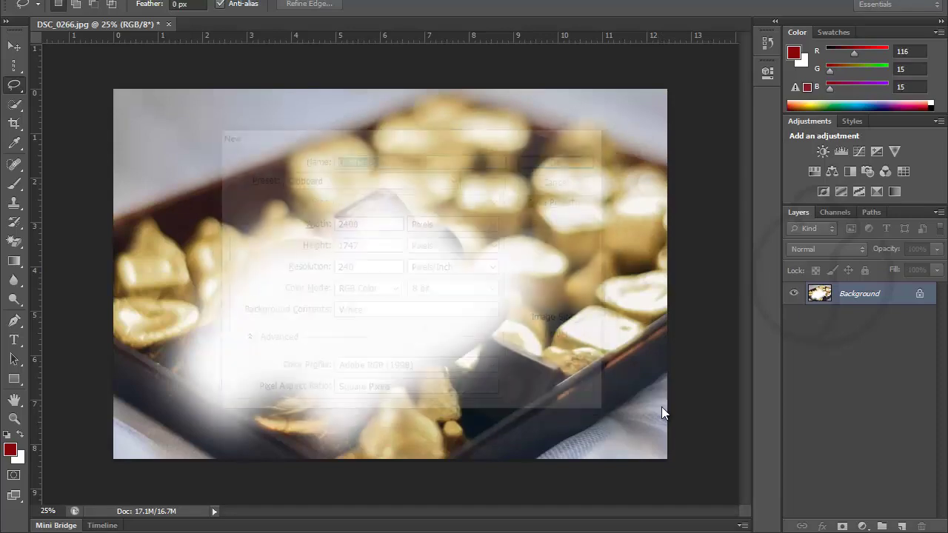
key("ctrl+v")
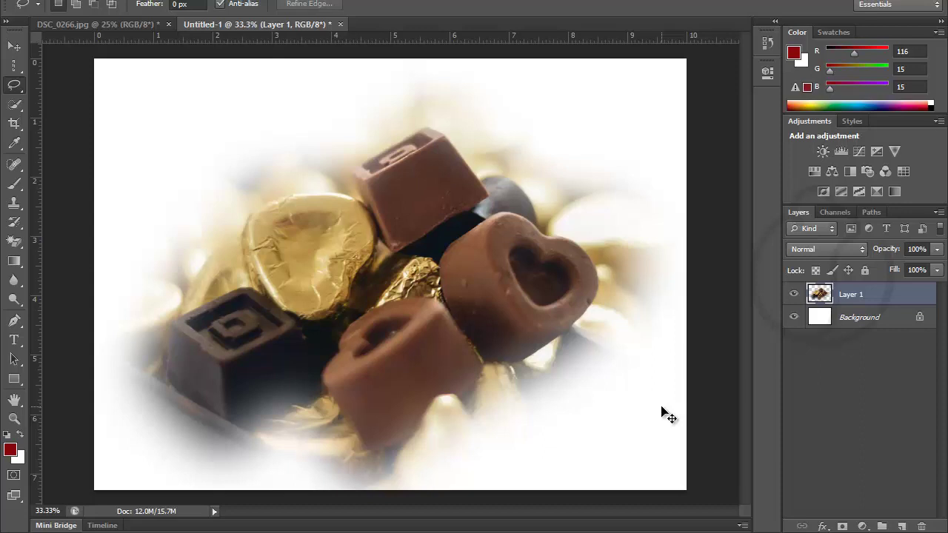
key("ctrl+w")
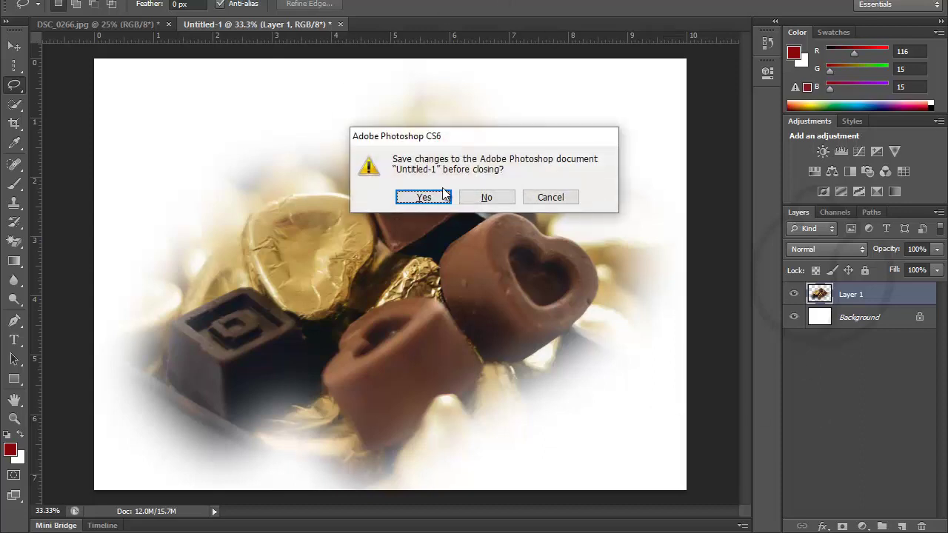
left_click(500, 197)
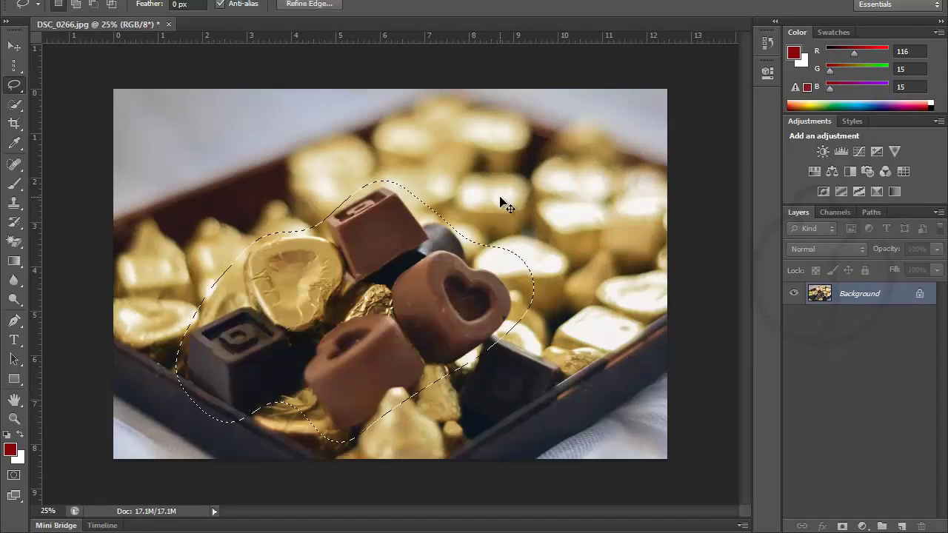
Step: Deselect and outline the central chocolates with a closed Polygonal Lasso selection
left_click(364, 122)
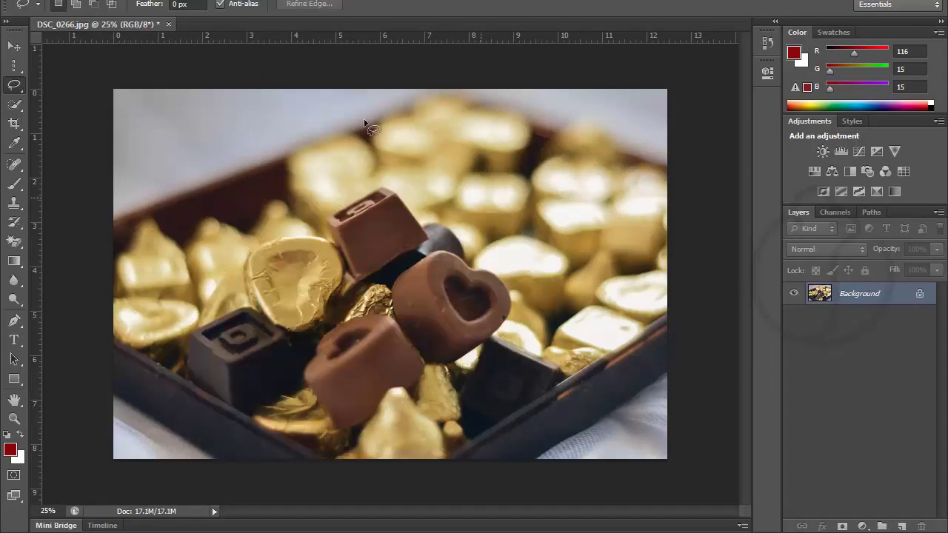
right_click(19, 94)
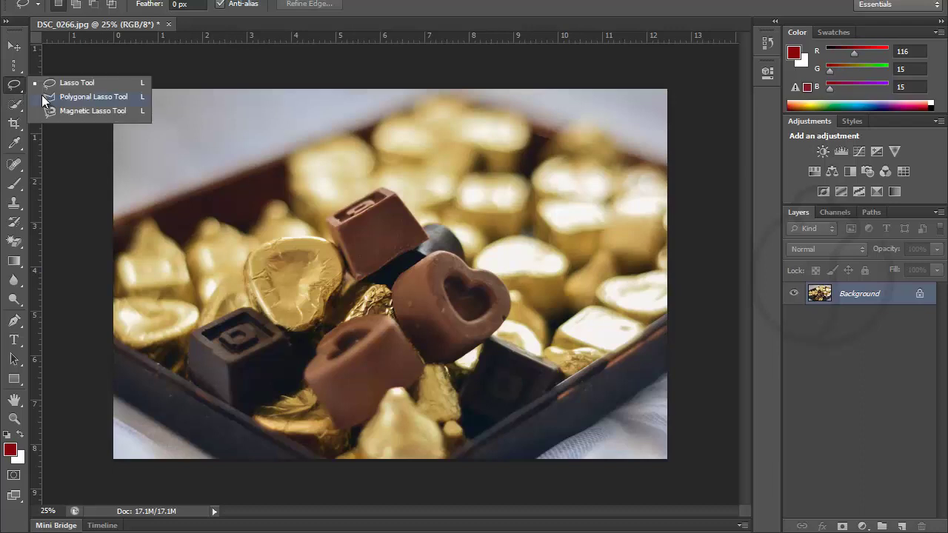
left_click(49, 100)
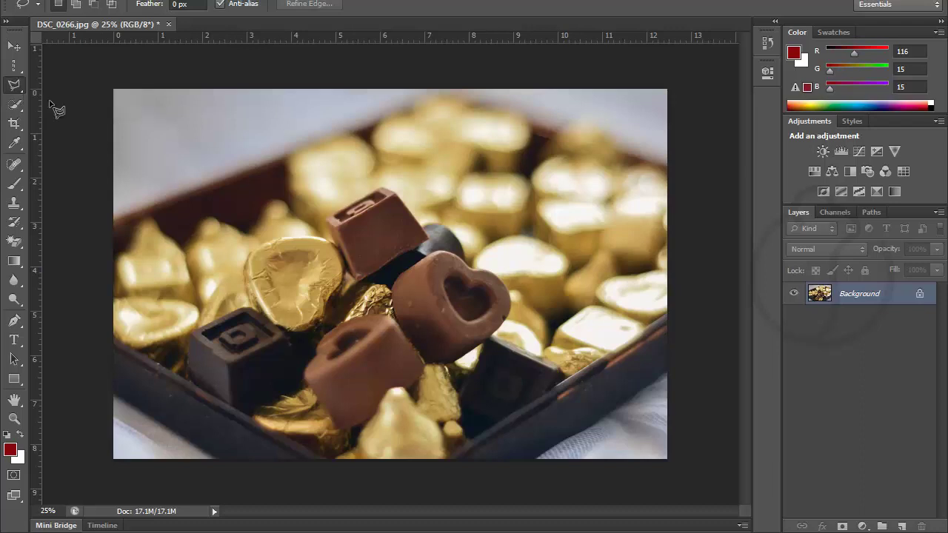
left_click(259, 134)
left_click(408, 172)
left_click(504, 242)
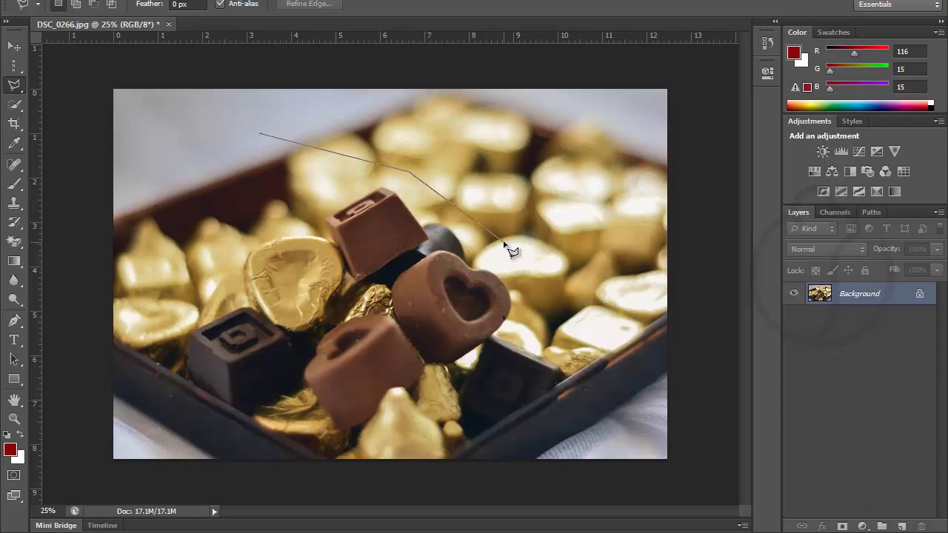
left_click(532, 335)
left_click(407, 437)
left_click(296, 429)
left_click(265, 352)
left_click(205, 267)
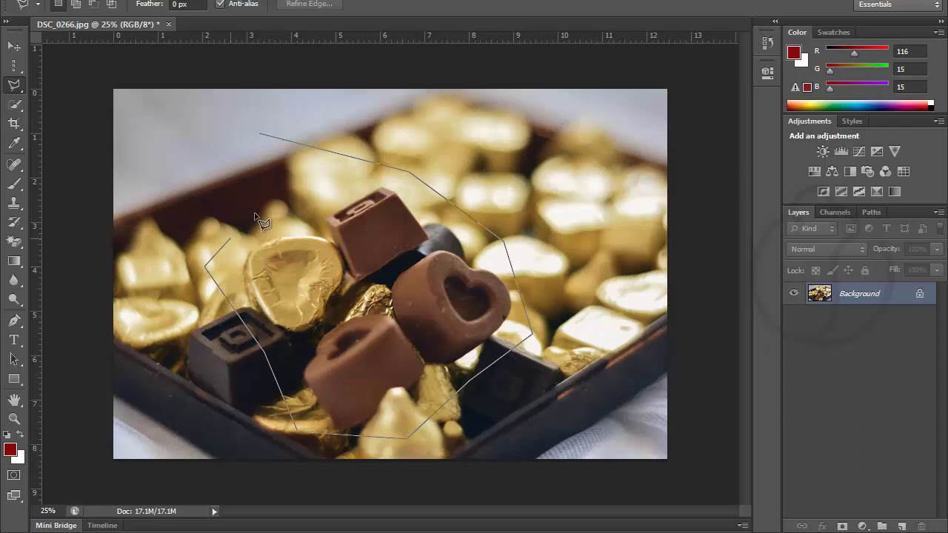
left_click(255, 213)
left_click(276, 139)
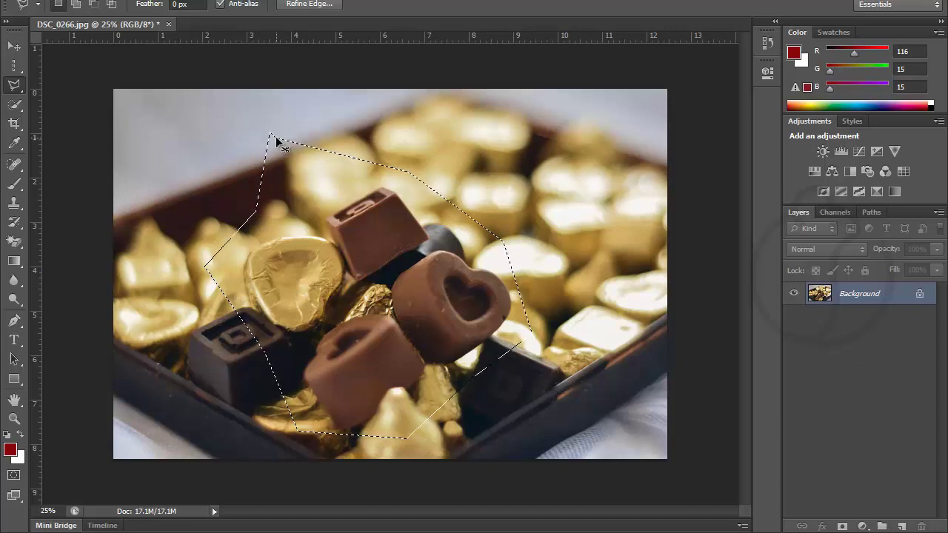
Step: Test a white fill on the polygon selection and undo it
key("ctrl+BackSpace")
key("ctrl+d")
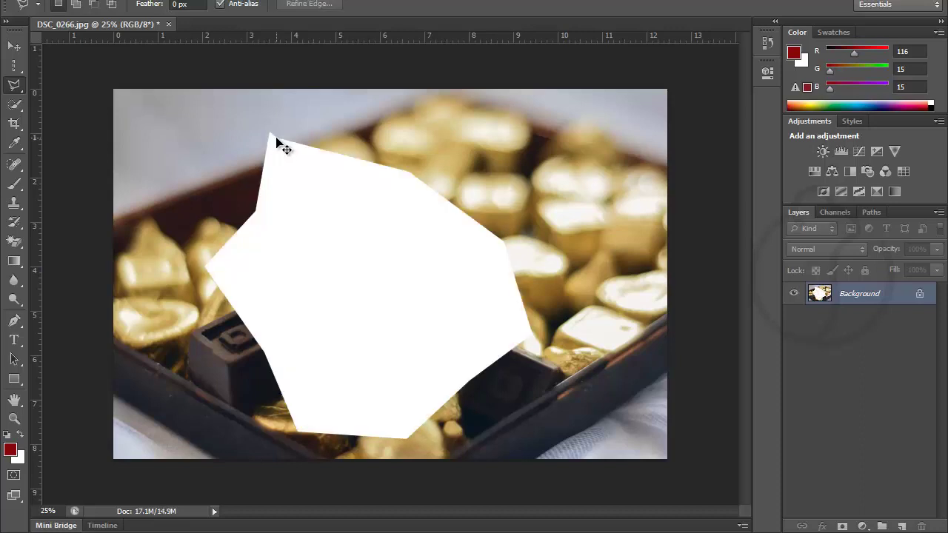
key("ctrl+alt+z")
key("ctrl+alt+z")
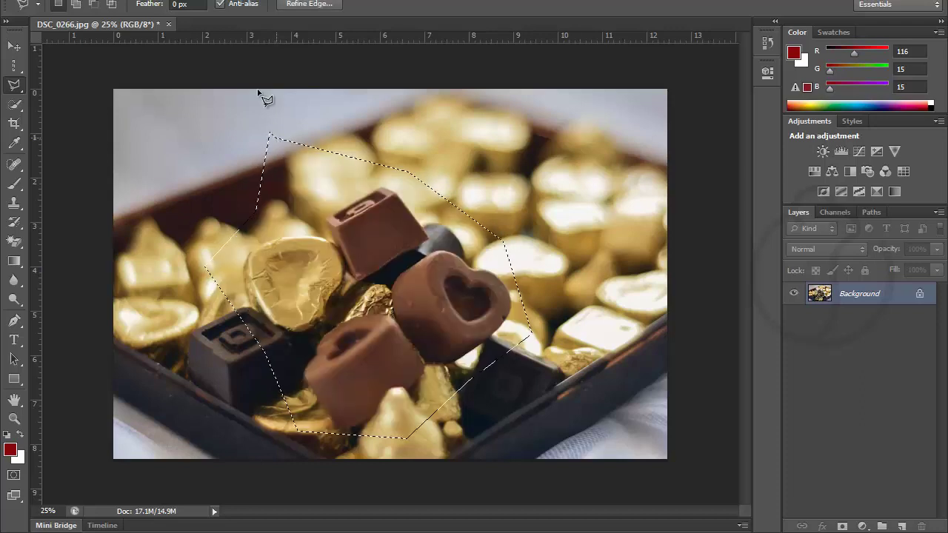
Step: Trace the heart chocolate with the Magnetic Lasso, test a white fill, and undo it
right_click(21, 90)
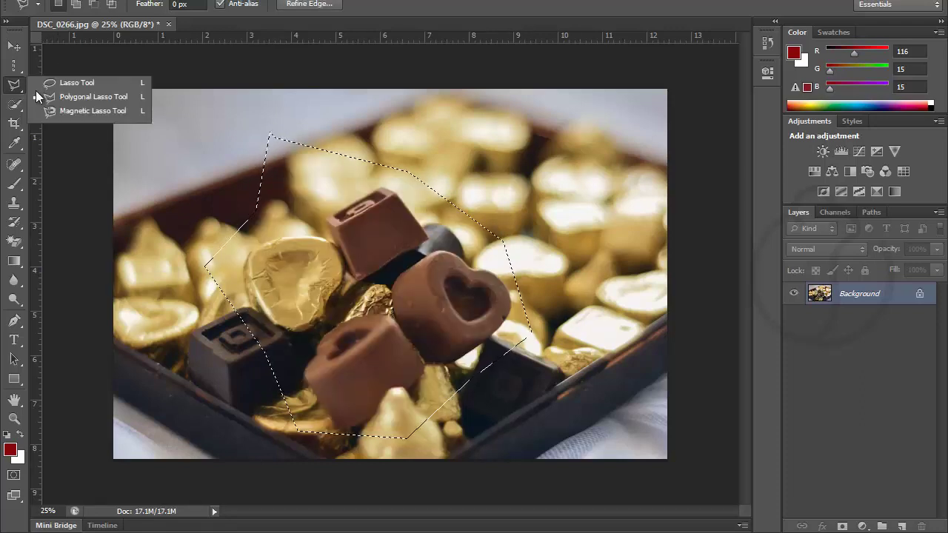
left_click(67, 115)
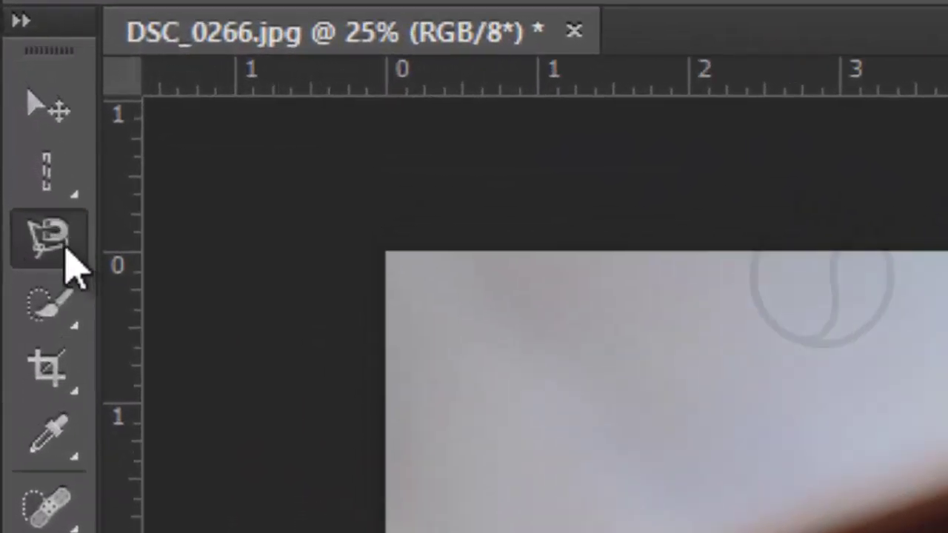
right_click(74, 266)
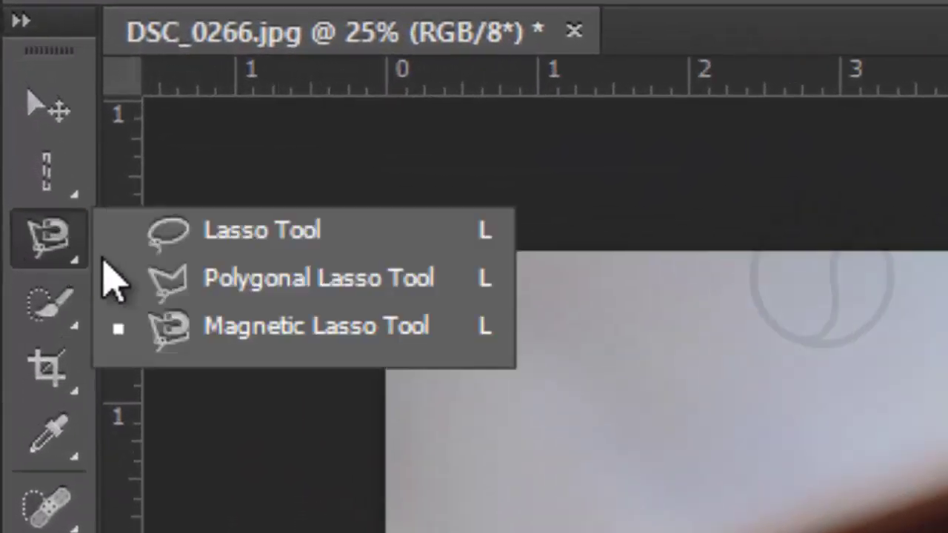
left_click(250, 337)
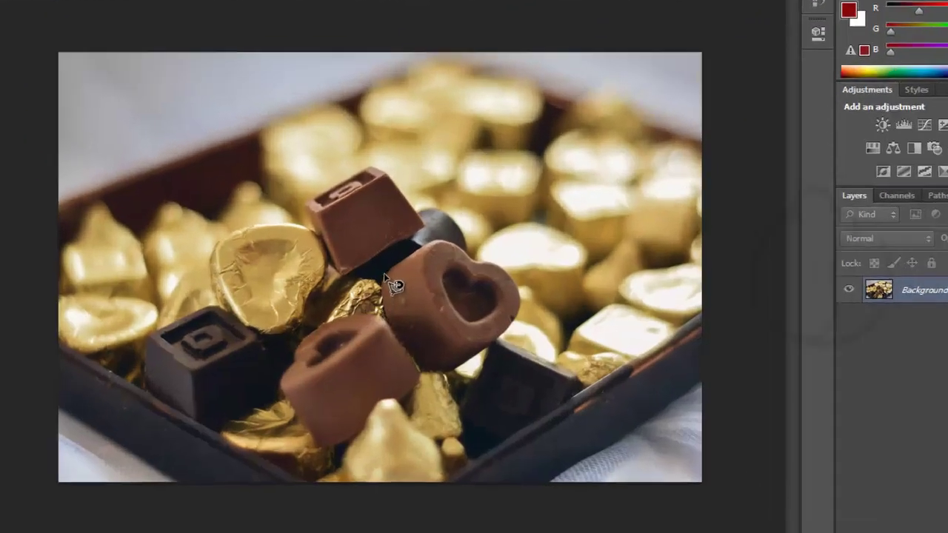
left_click(373, 327)
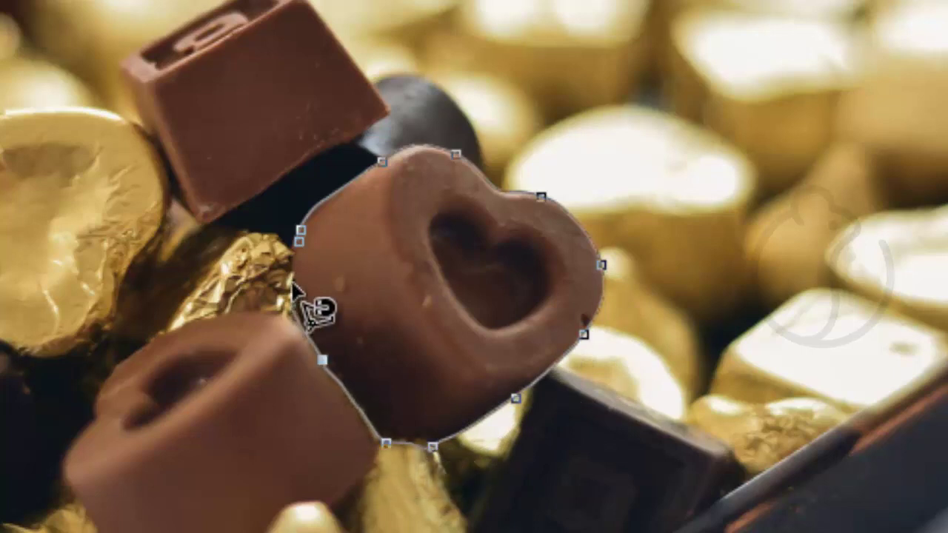
left_click(297, 230)
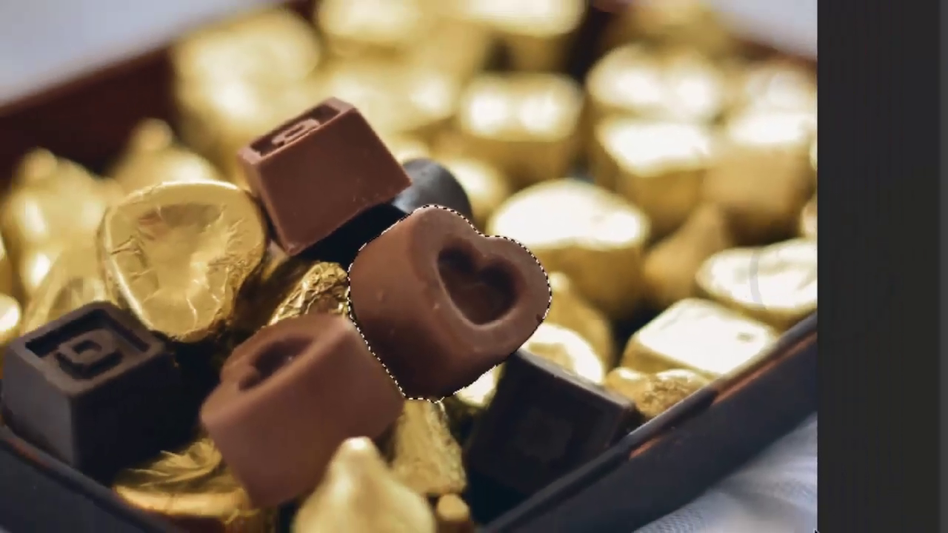
key("BackSpace")
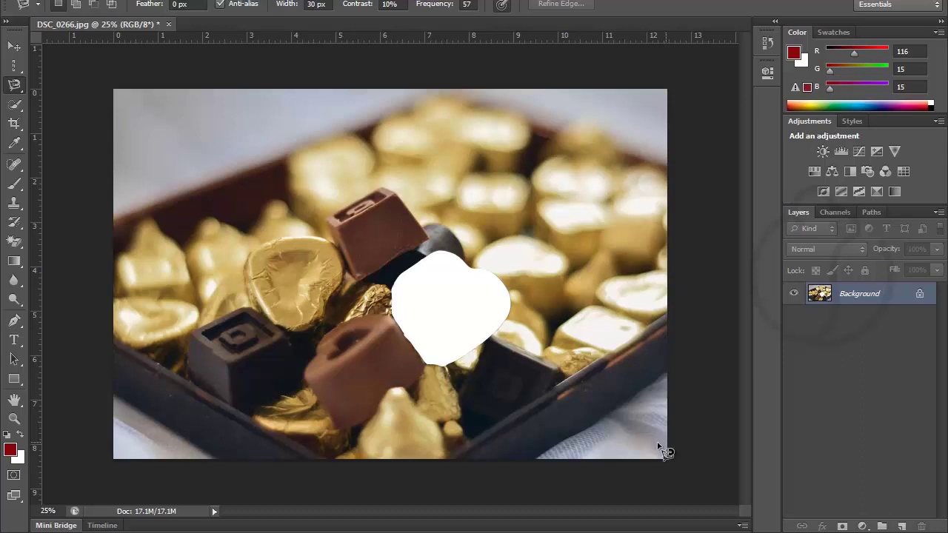
key("ctrl+z")
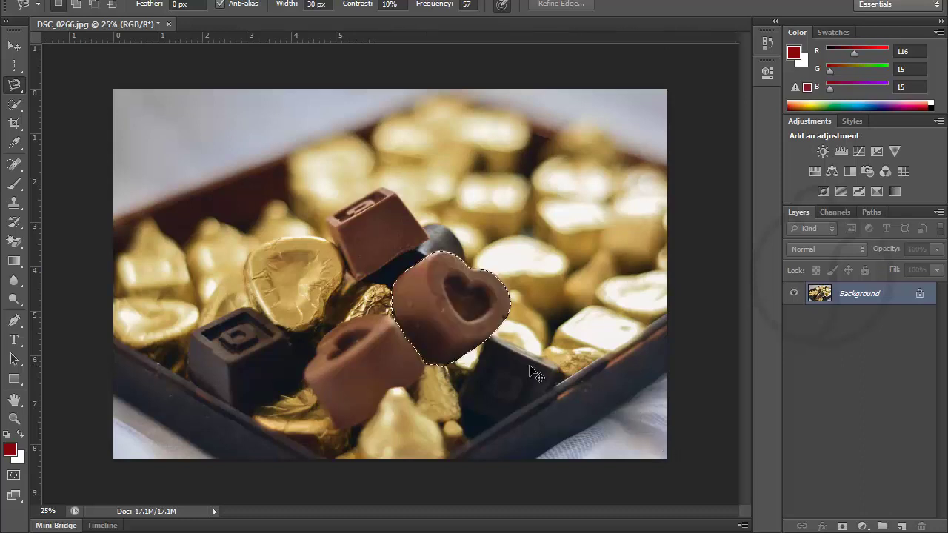
Step: Feather the heart selection to about 50 px via Refine Edge, test a white fill, undo, and deselect
left_click(208, 1)
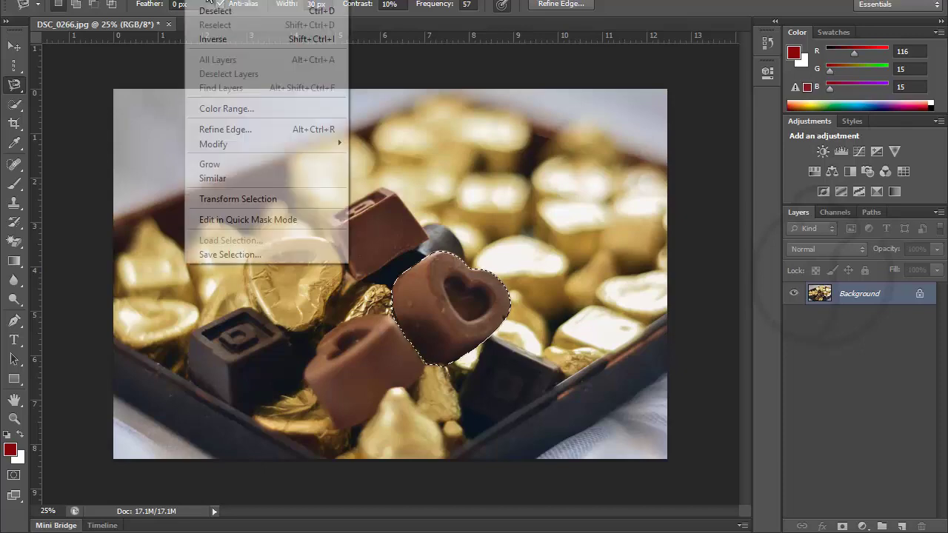
left_click(232, 128)
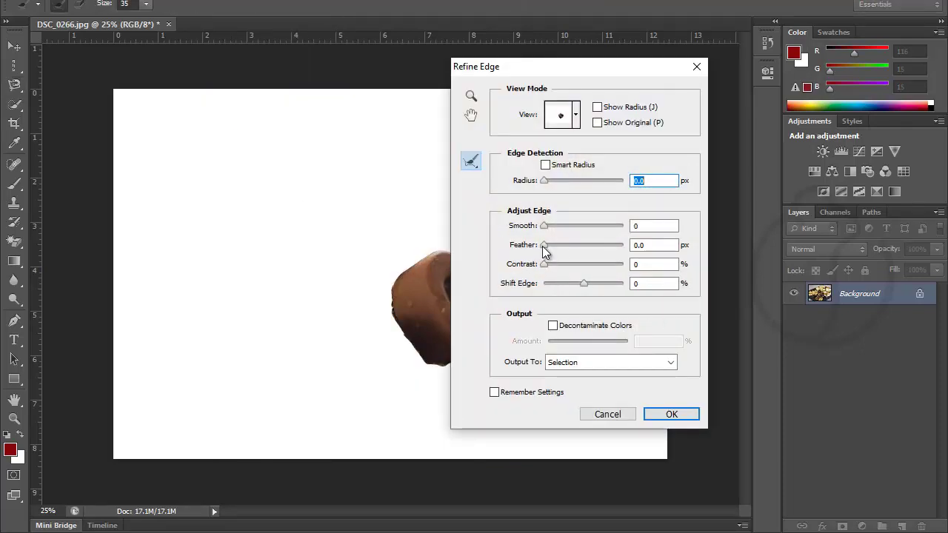
left_click_drag(543, 246, 575, 246)
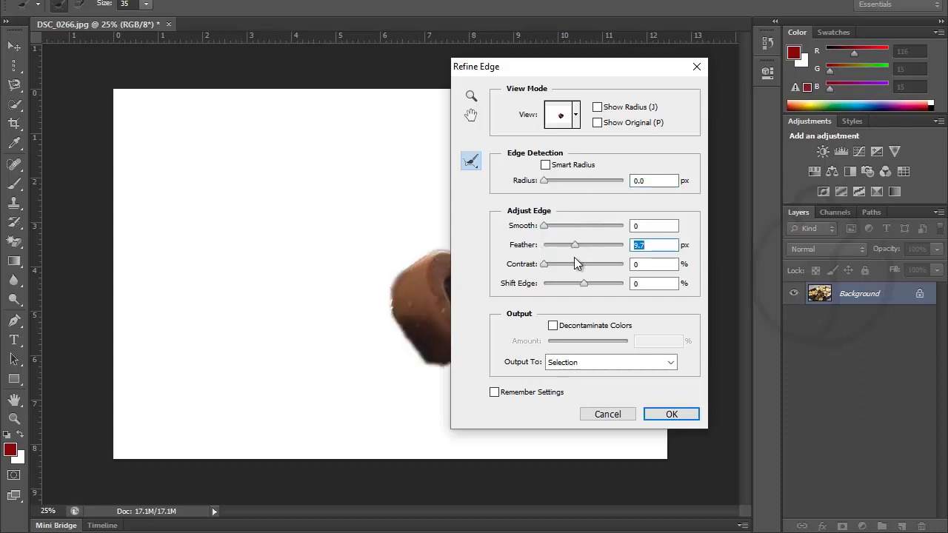
mouse_move(580, 248)
left_mouse_down()
mouse_move(596, 248)
mouse_move(589, 249)
left_mouse_up()
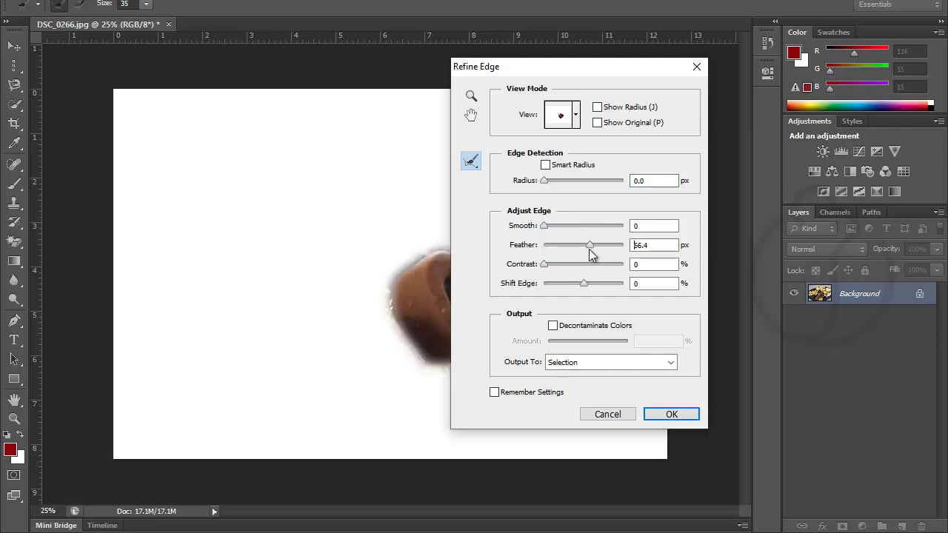
left_click(656, 415)
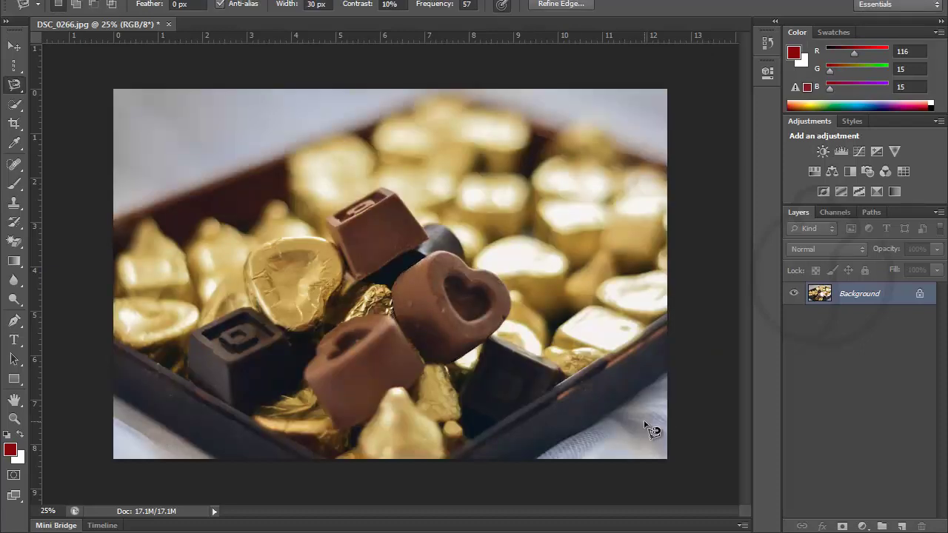
key("ctrl+BackSpace")
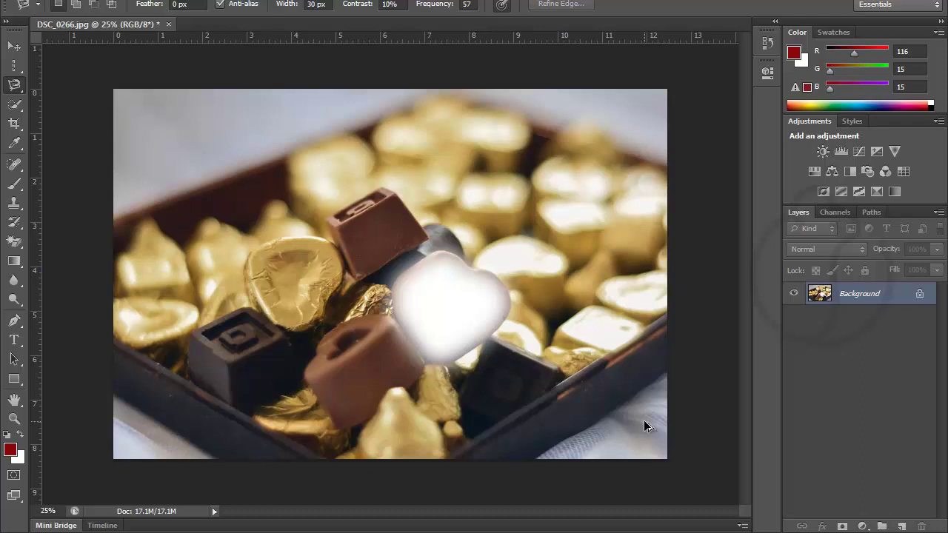
key("ctrl+z")
key("ctrl+d")
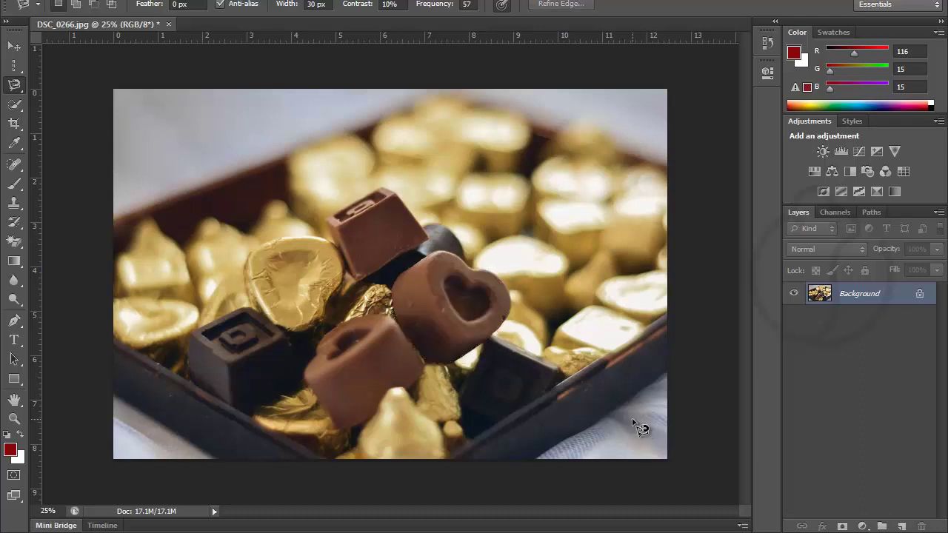
Step: Quick-select the heart, lower-left and dark chocolates plus the dark box edge
left_click(20, 110)
left_click(68, 108)
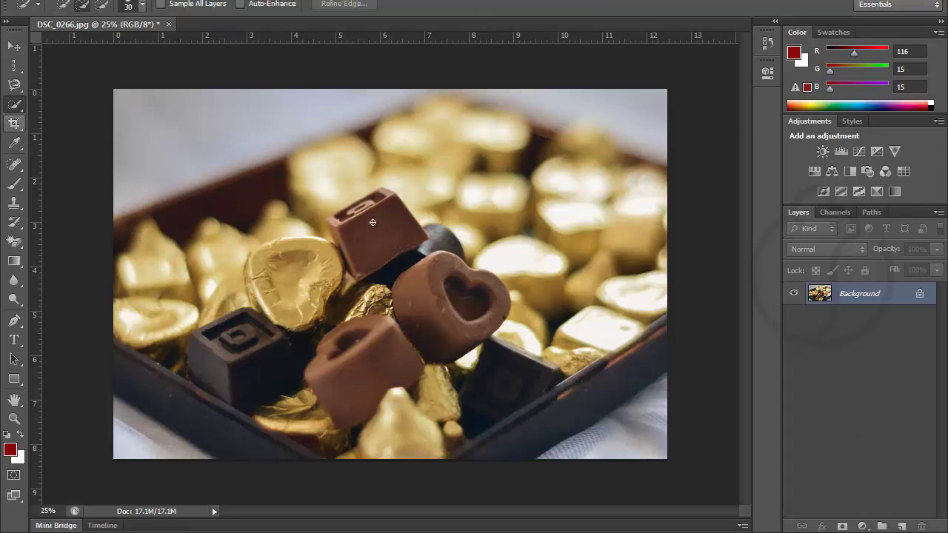
left_click_drag(416, 297, 410, 302)
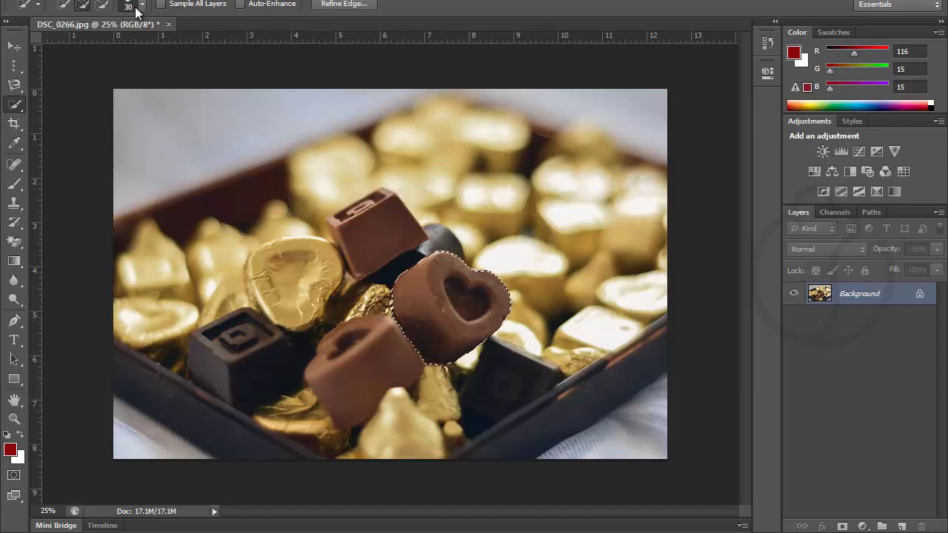
left_click_drag(348, 348, 370, 392)
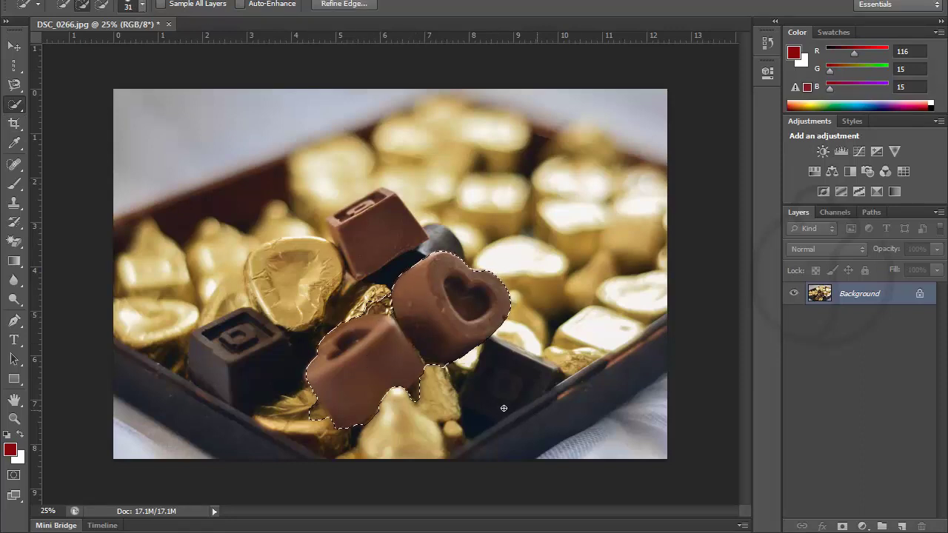
left_click(511, 386)
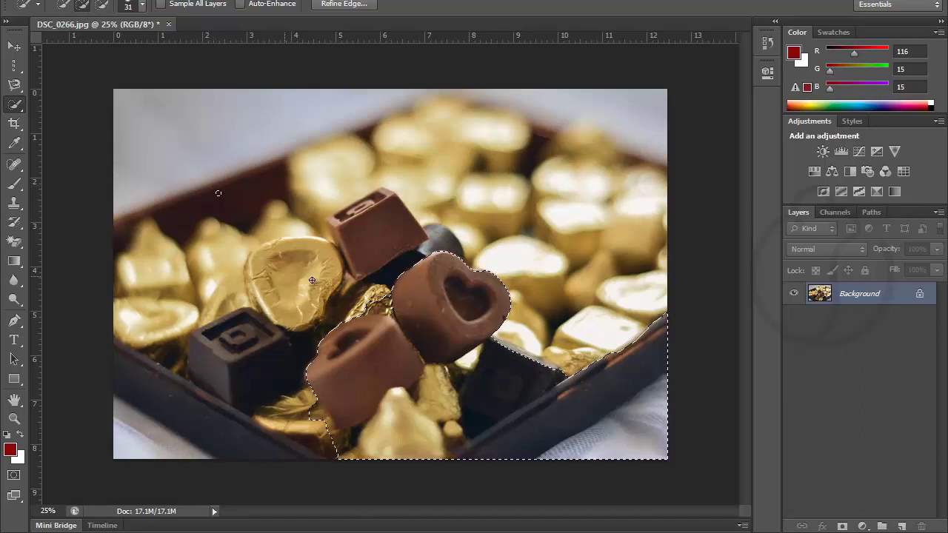
left_click_drag(251, 190, 325, 229)
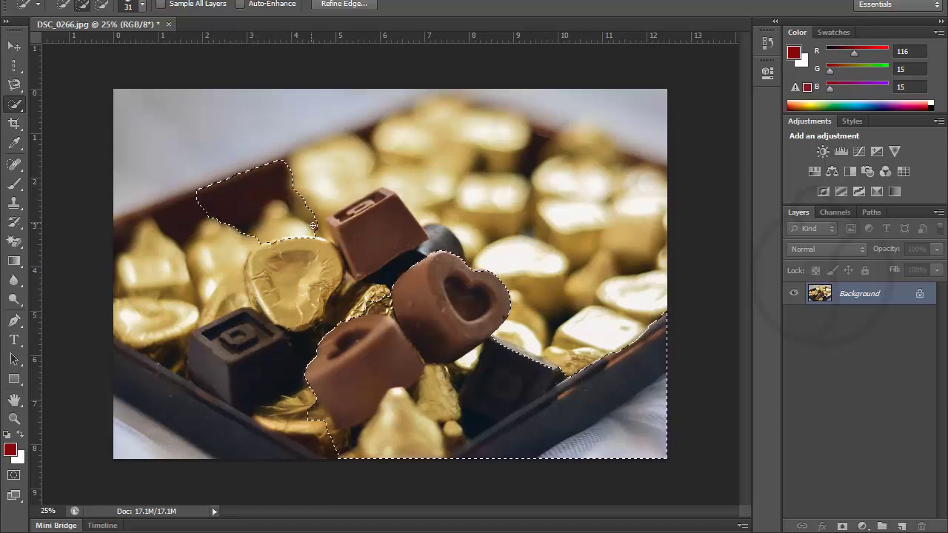
Step: Fill the quick selection with white, then undo and deselect
key("shift+BackSpace")
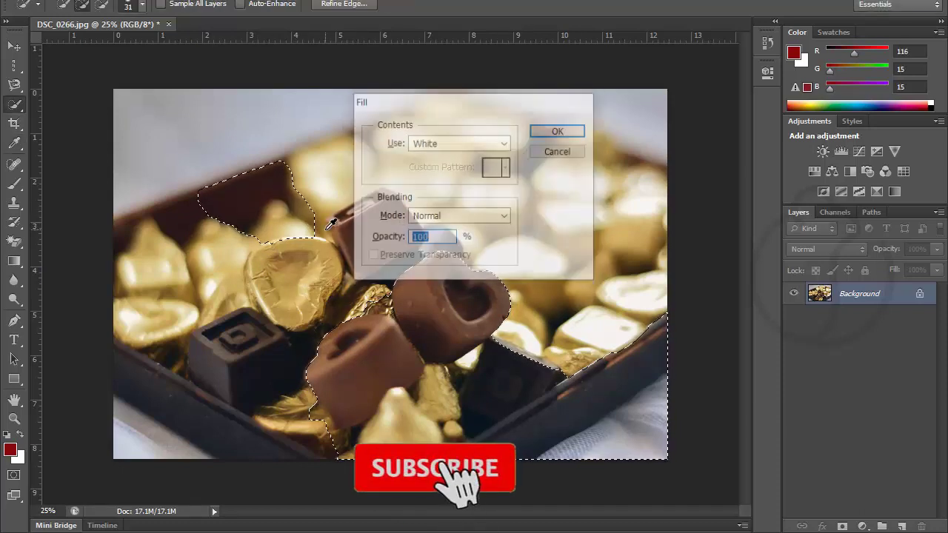
key("Return")
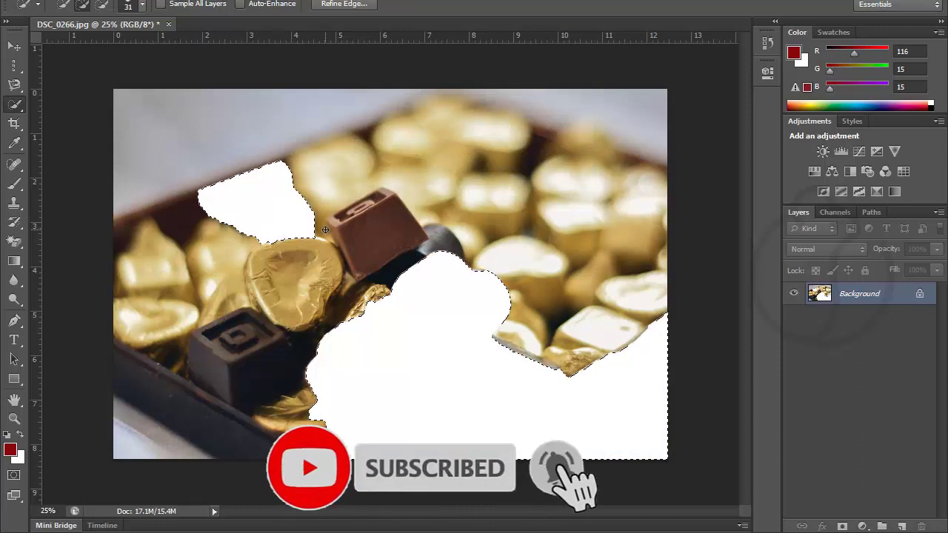
key("ctrl+z")
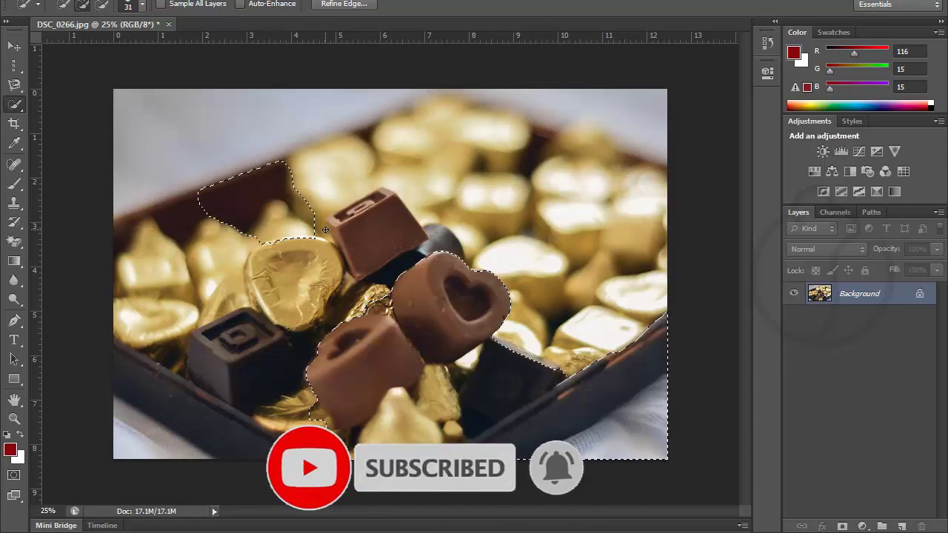
key("ctrl+d")
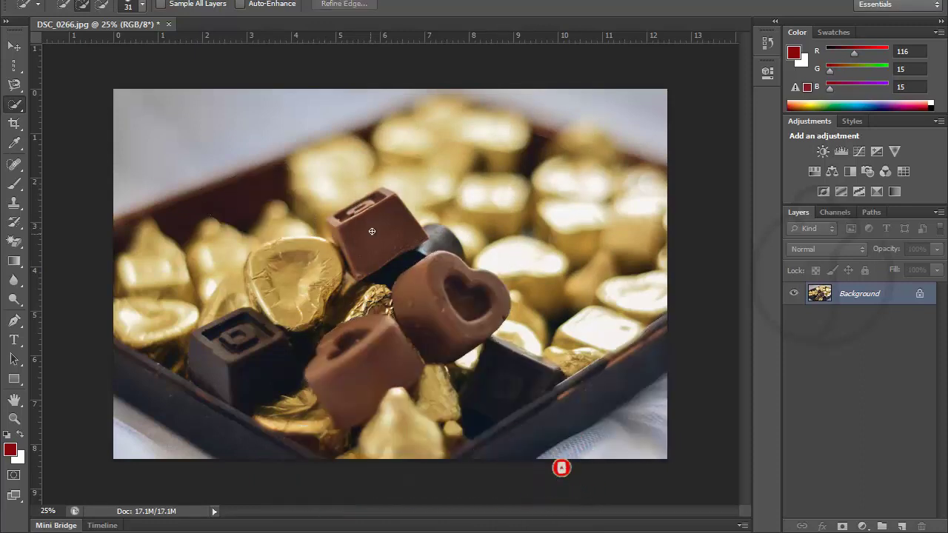
Step: Quick-select the top chocolate cube and heart, then subtract the heart's hollow centre and most of the heart
left_click_drag(371, 235, 366, 248)
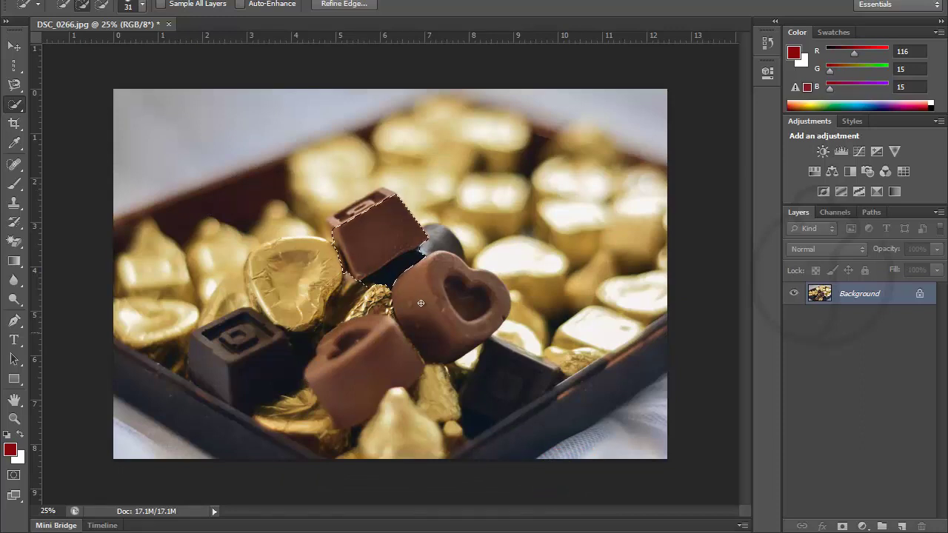
left_click_drag(414, 275, 418, 289)
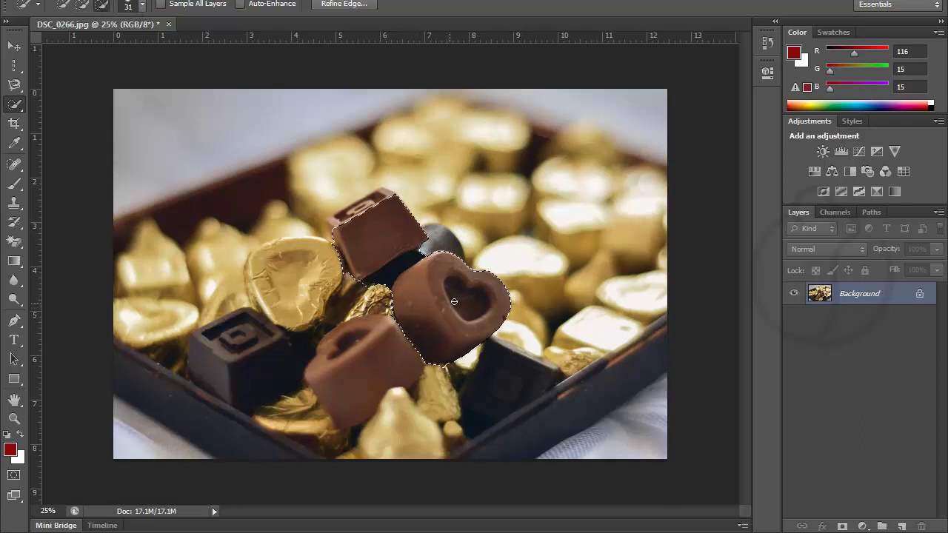
left_click_drag(454, 301, 465, 298)
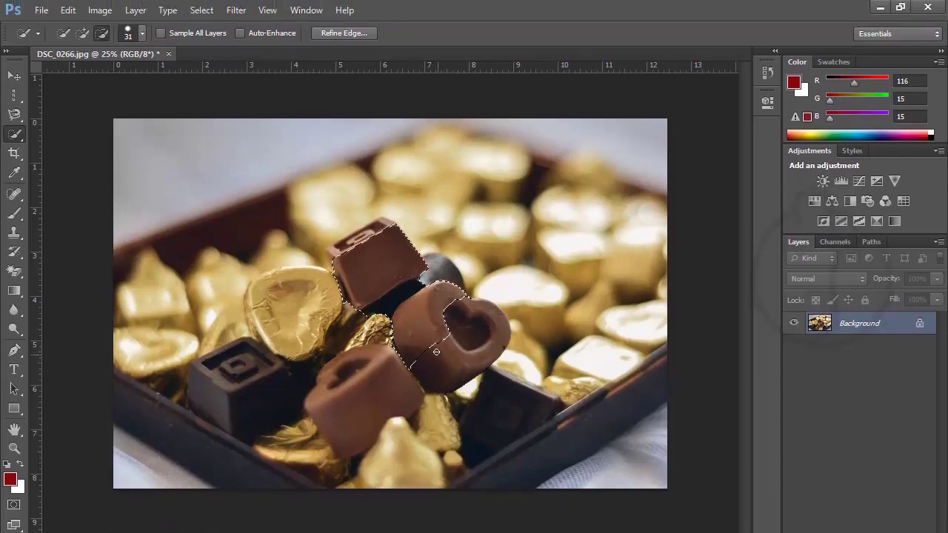
left_click_drag(427, 343, 422, 337)
right_click(21, 137)
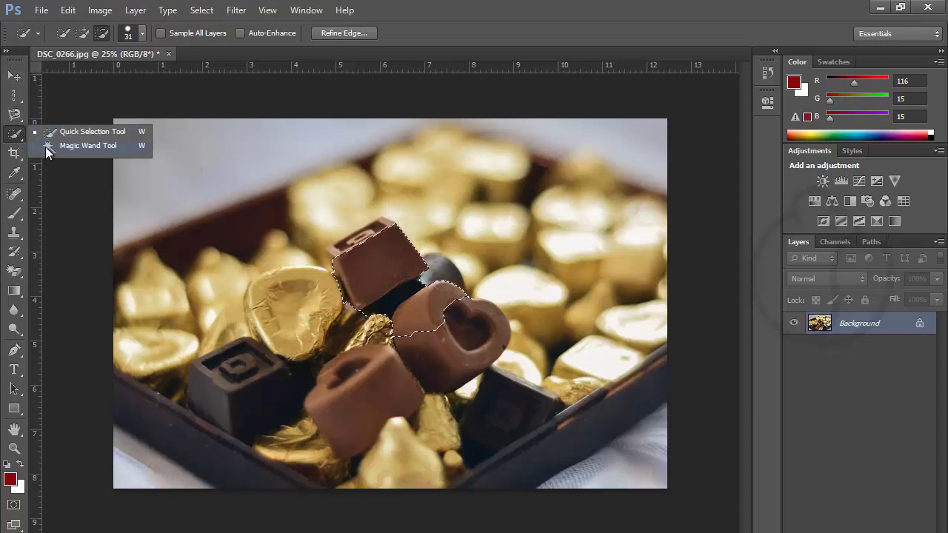
Step: Switch to the Magic Wand, deselect everything, and set Tolerance to 30
left_click(46, 147)
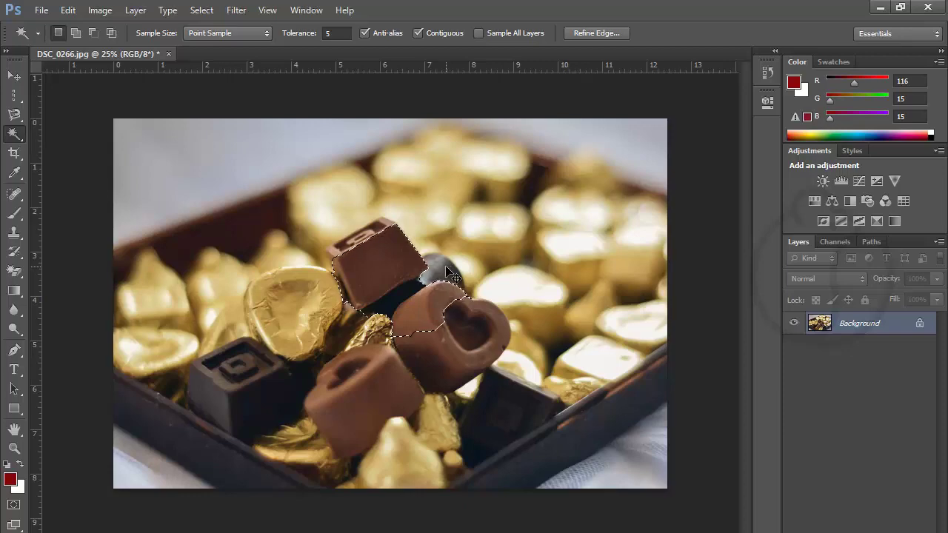
key("ctrl+d")
left_click(342, 33)
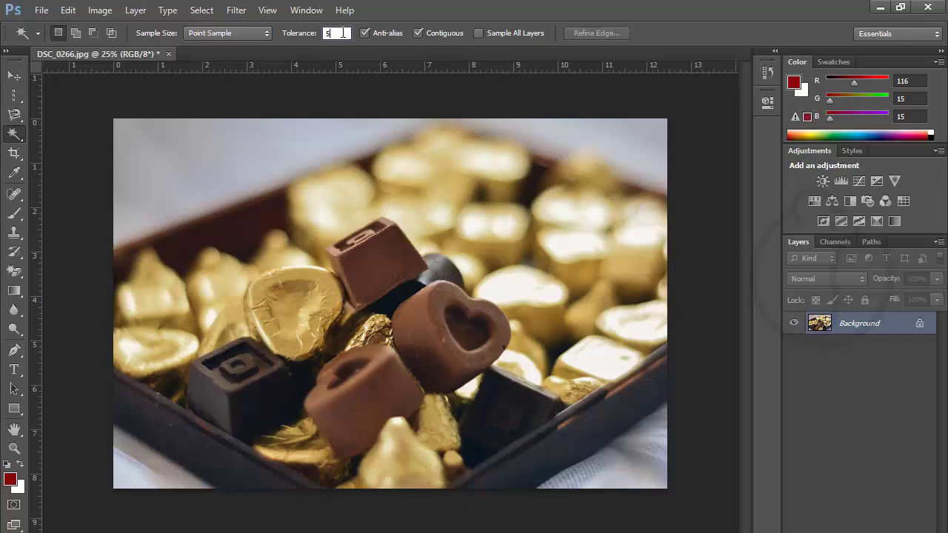
key("Return")
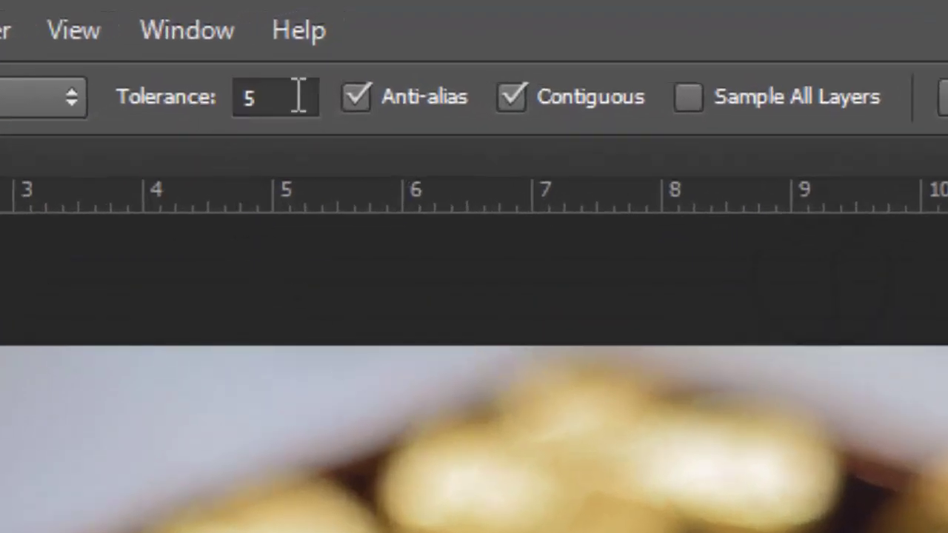
left_click(299, 96)
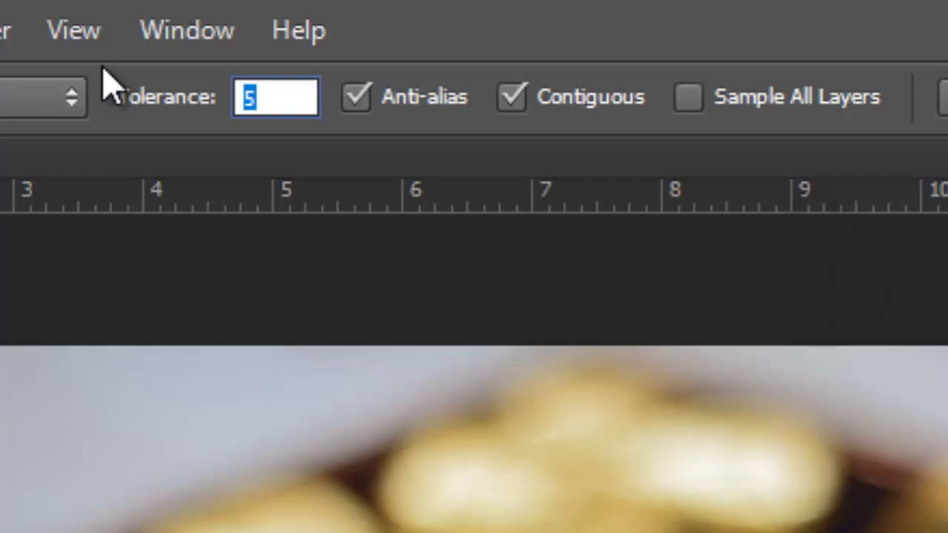
type("30")
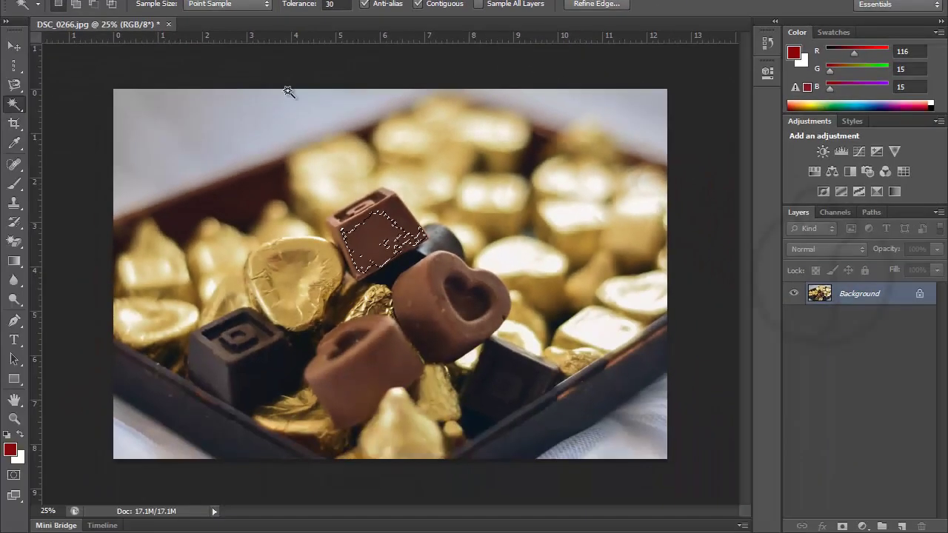
left_click(403, 256)
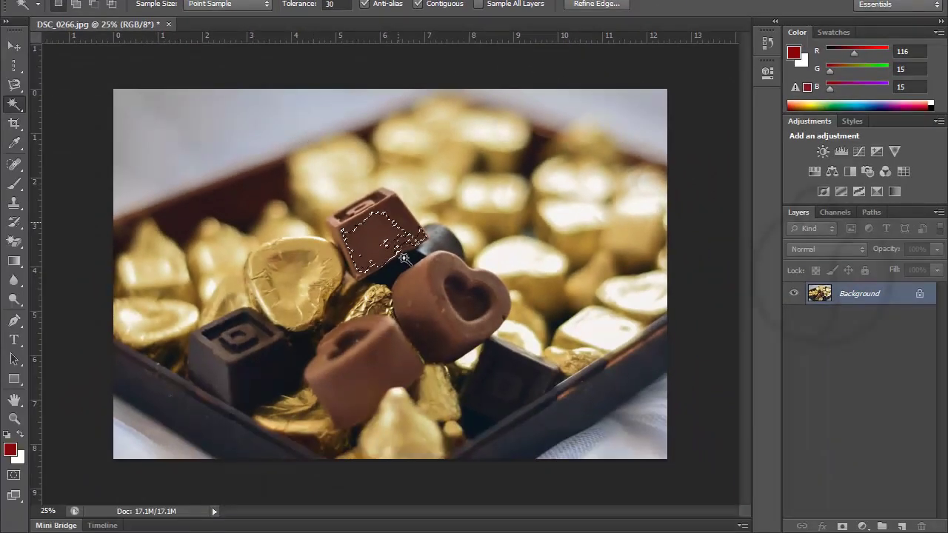
Step: Wand-select the top chocolate, lowering Tolerance to 25 then 20 and reselecting each time
left_click(373, 225)
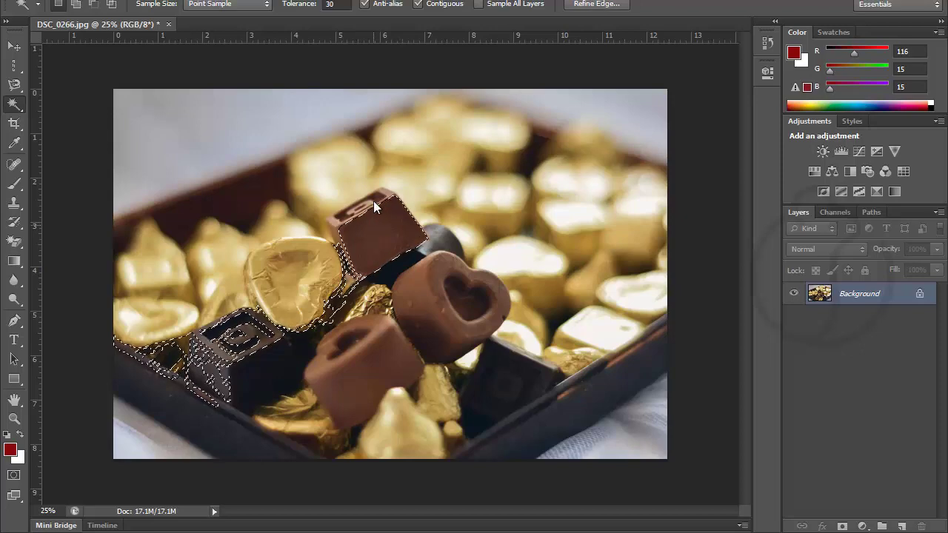
left_click(336, 4)
type("25")
key("ctrl+d")
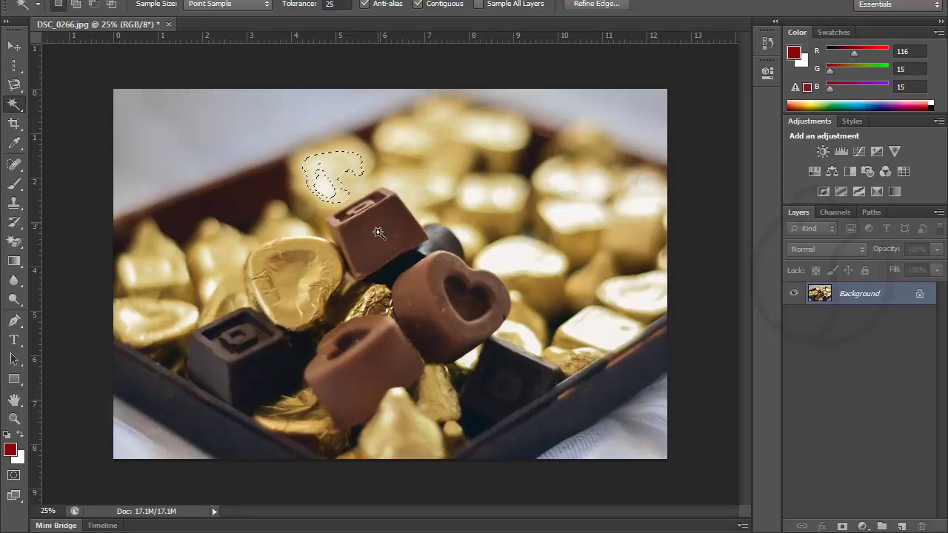
left_click(379, 234)
left_click(340, 4)
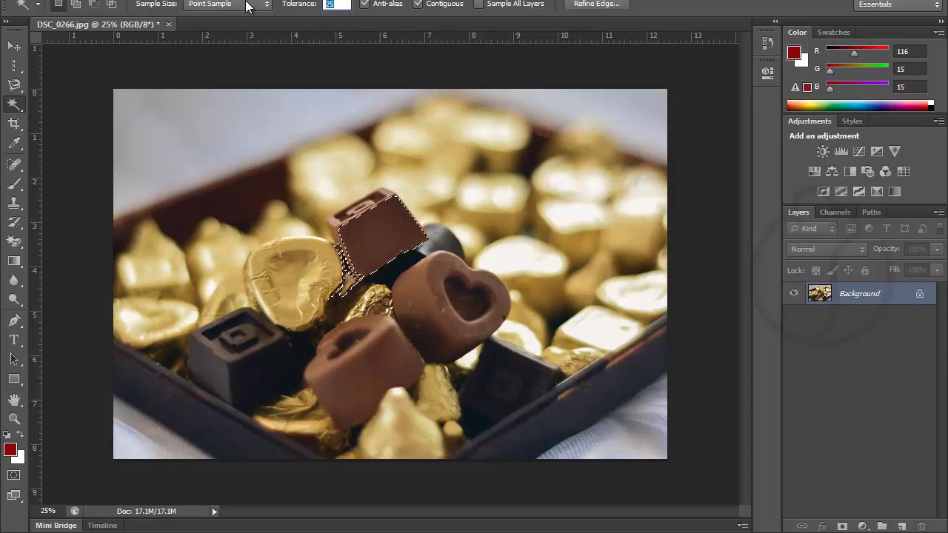
type("20")
left_click(379, 234)
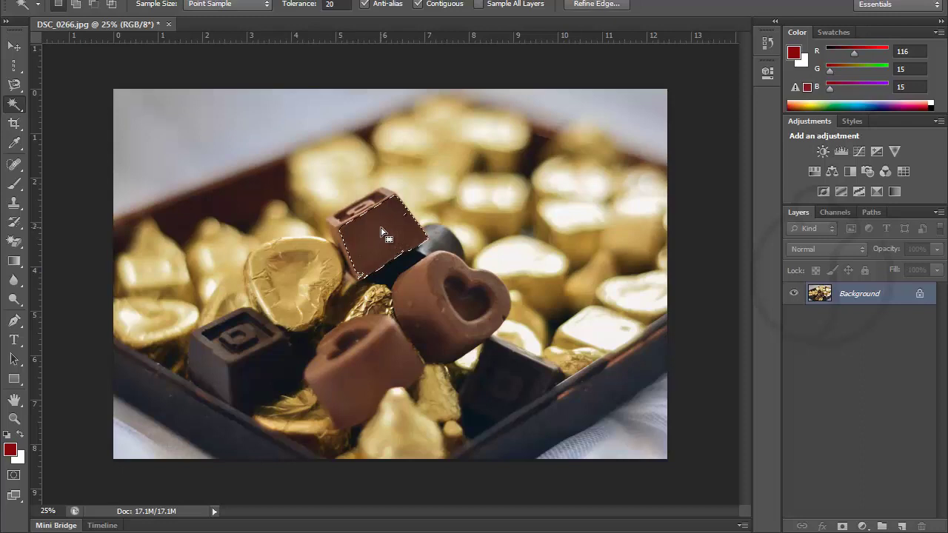
Step: Try single wand selections on the heart, gold-foil heart, milk-chocolate pieces and dark area
left_click(444, 320)
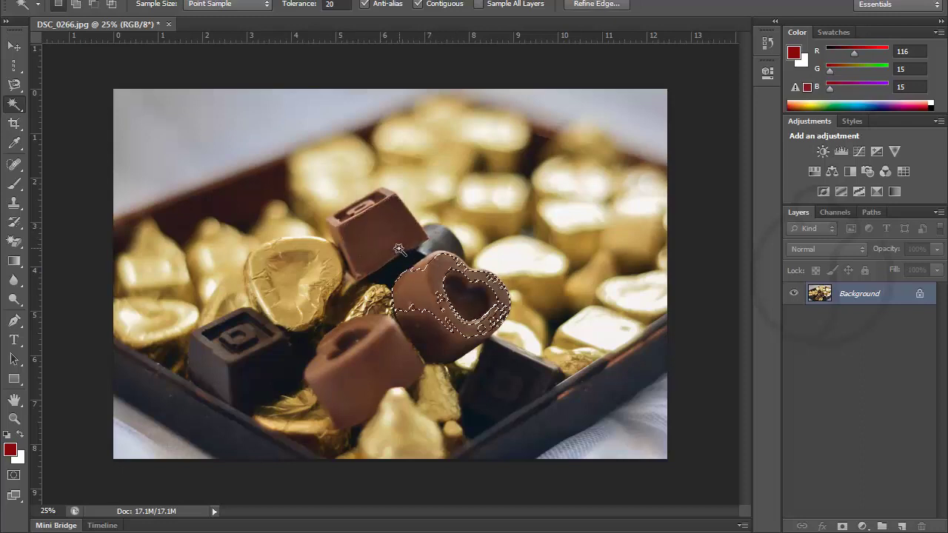
left_click(304, 274)
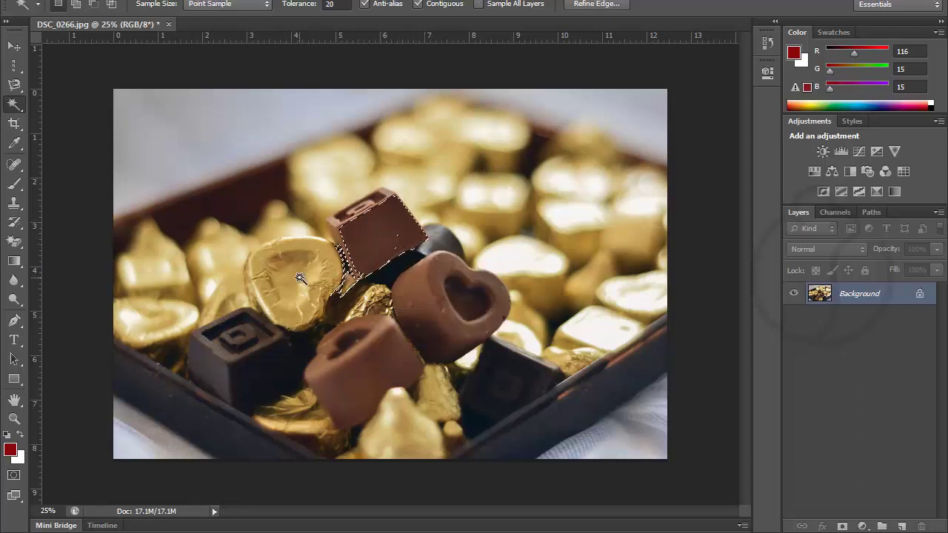
left_click(367, 373)
left_click(268, 370)
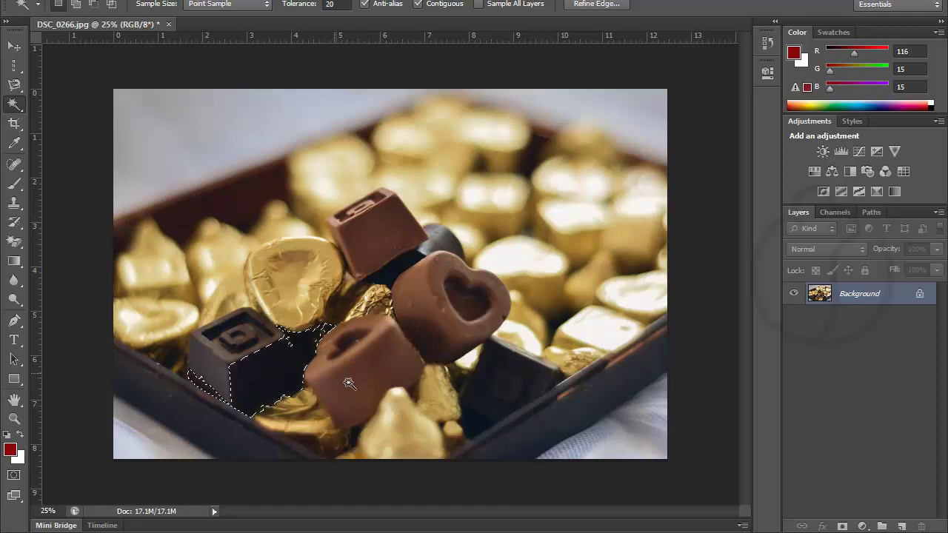
Step: Add milk pieces, upper-left box edge and gold candies, then subtract the box edge and intersect
left_click(354, 380, "shift")
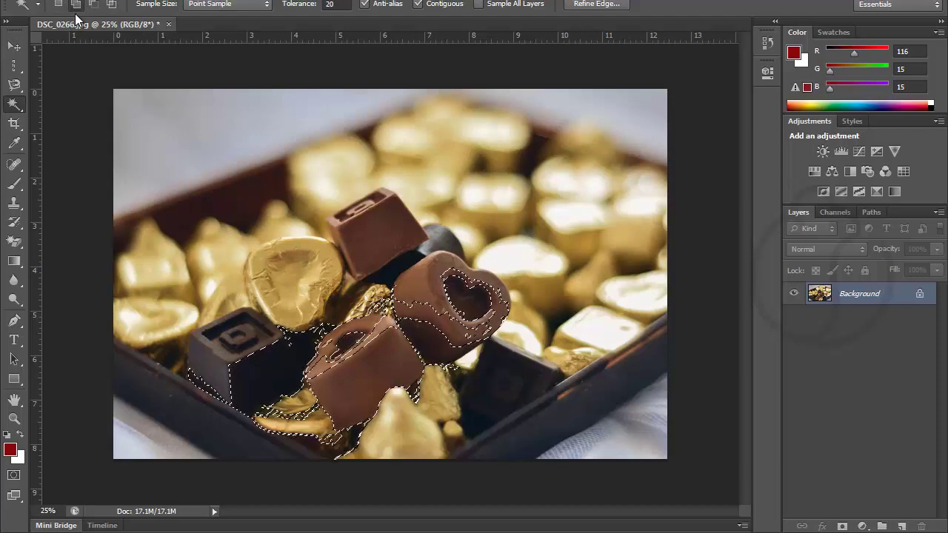
left_click(240, 199)
left_click(318, 178)
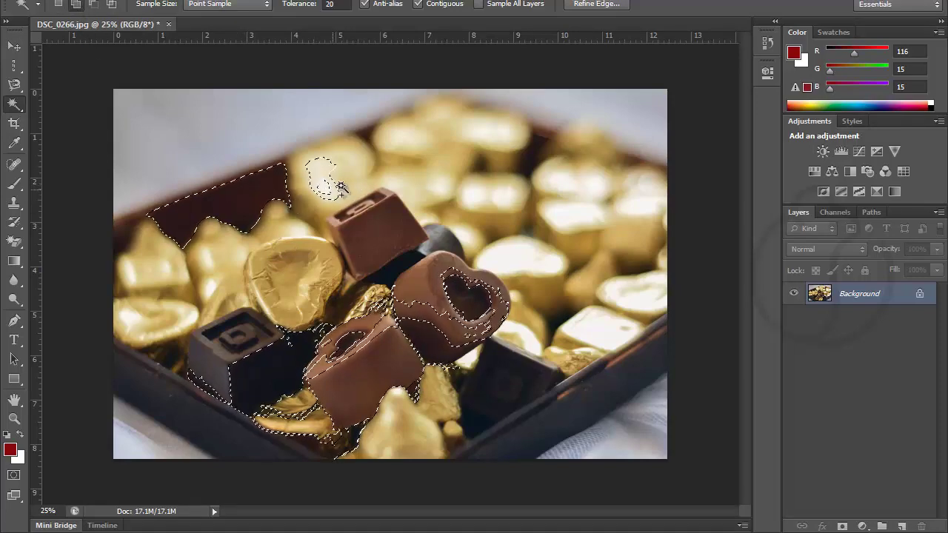
left_click(317, 194)
left_click(301, 221)
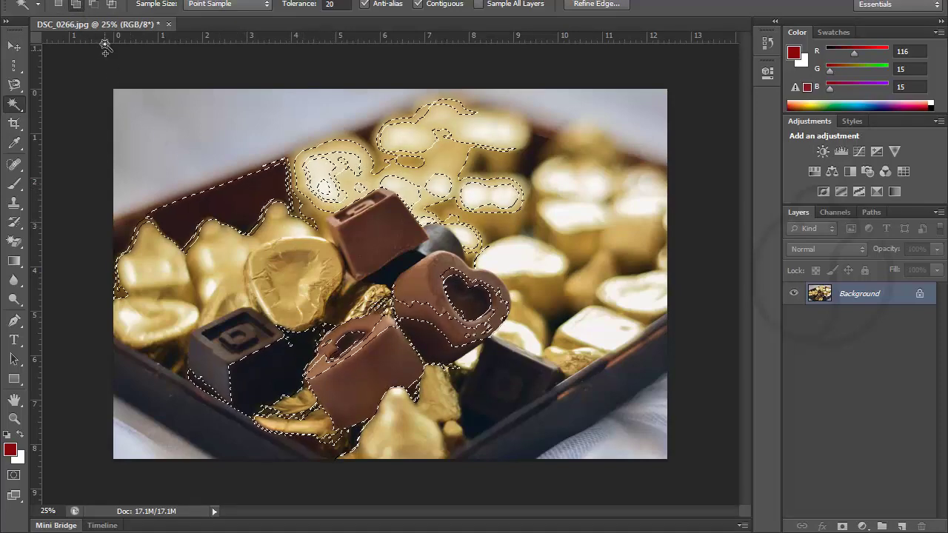
left_click(93, 4)
left_click(250, 207)
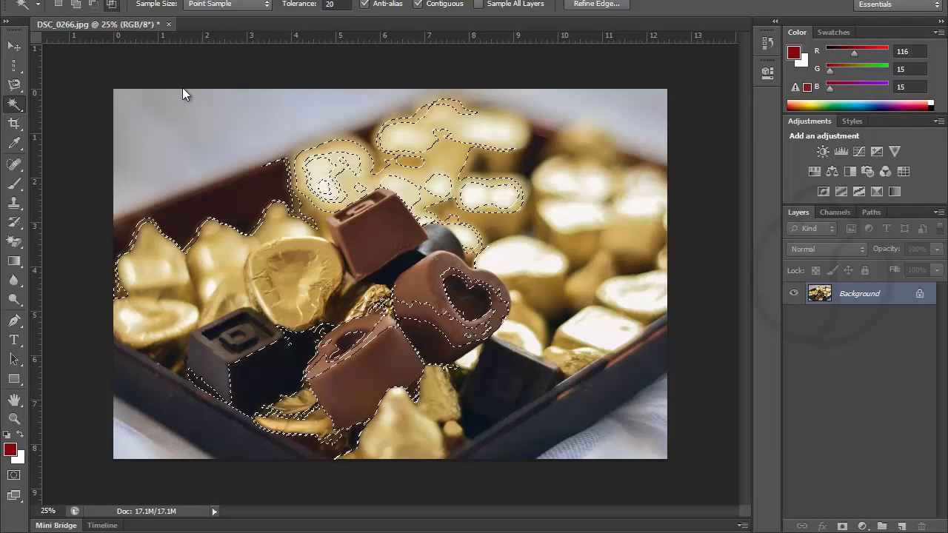
left_click(259, 191)
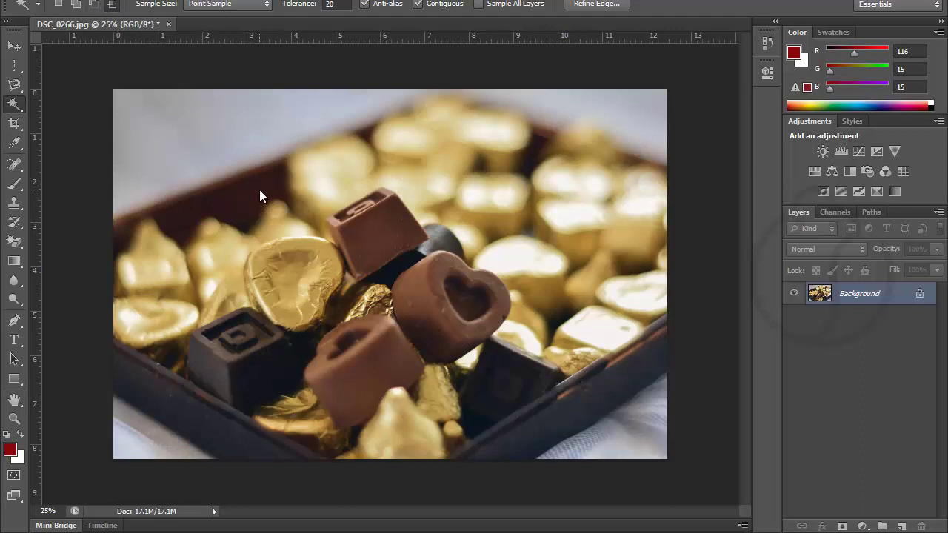
left_click(358, 240)
left_click(460, 198)
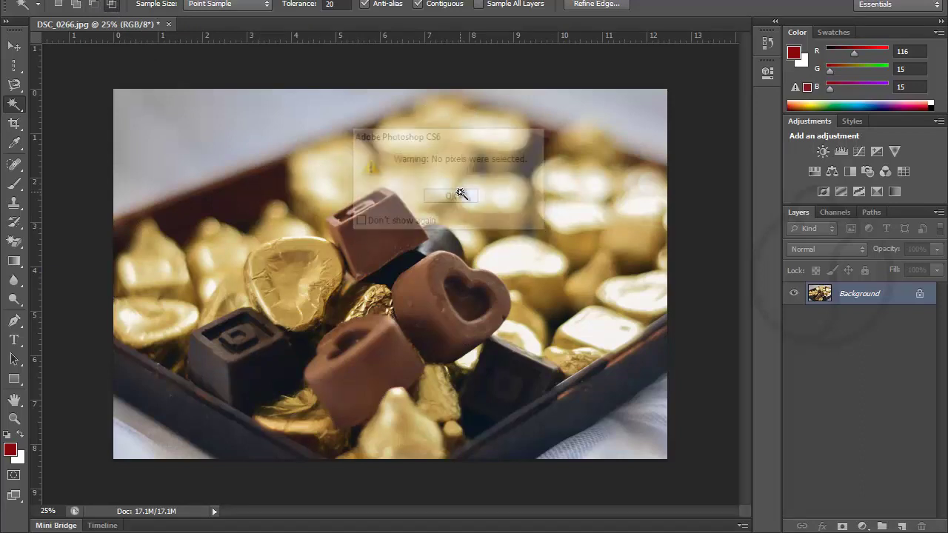